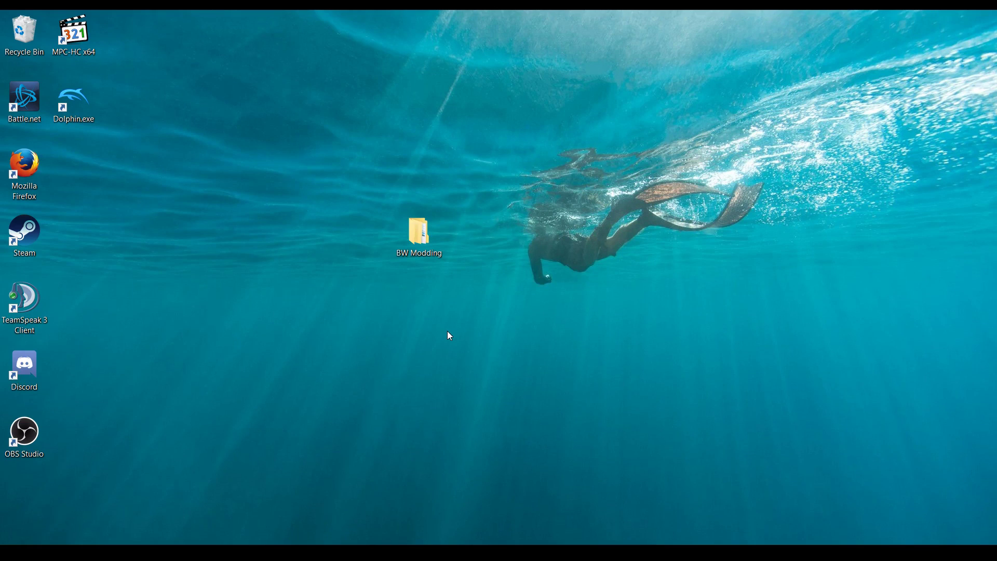
Step: Open the gcr_1_1 folder inside BW Modding's Battalion Wars (GC) folder and launch gcr.exe
double_click(439, 243)
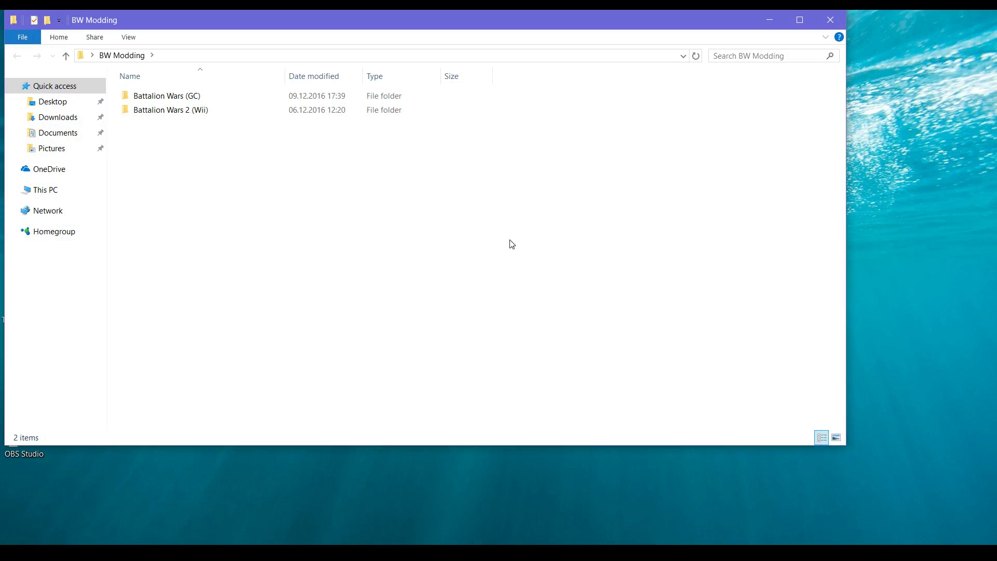
double_click(181, 98)
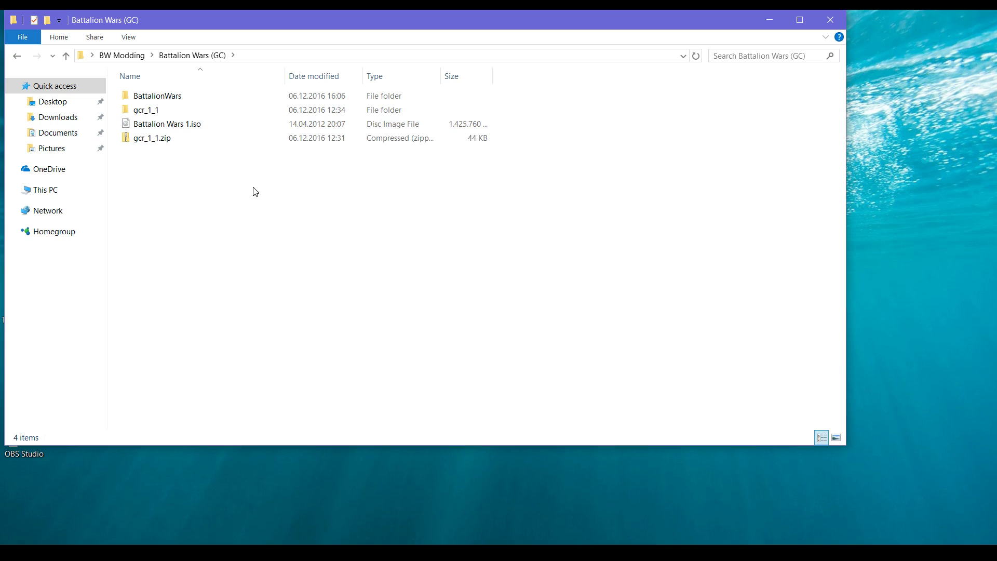
click(211, 104)
double_click(204, 111)
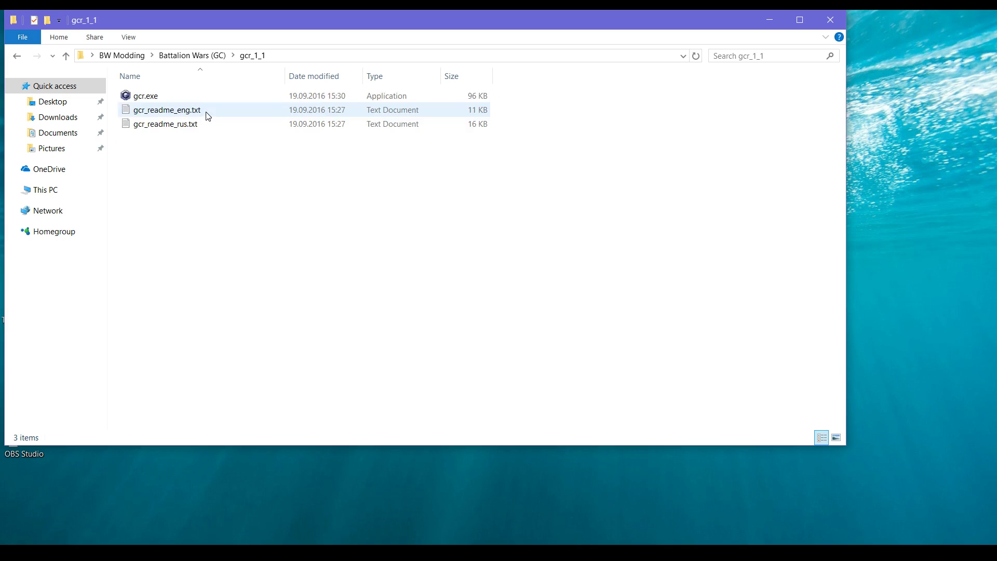
double_click(195, 96)
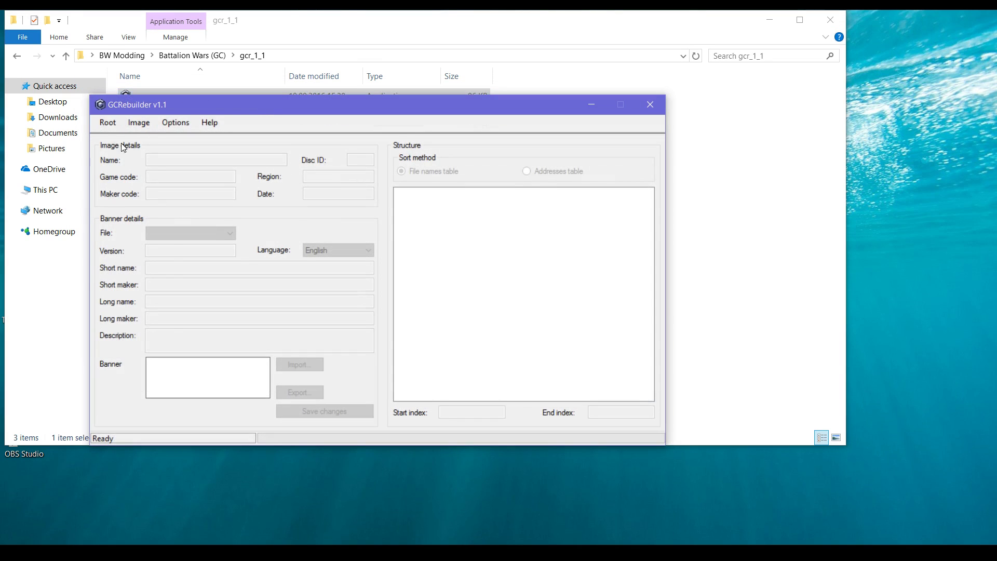
Step: Open the disc image Battalion Wars 1.iso in GCRebuilder
drag(264, 113, 314, 122)
click(188, 131)
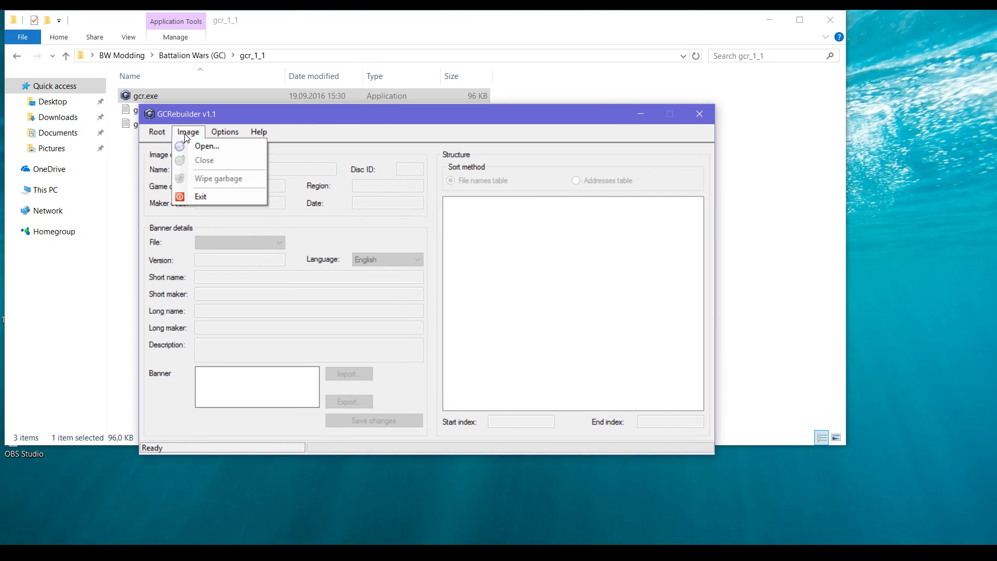
click(196, 147)
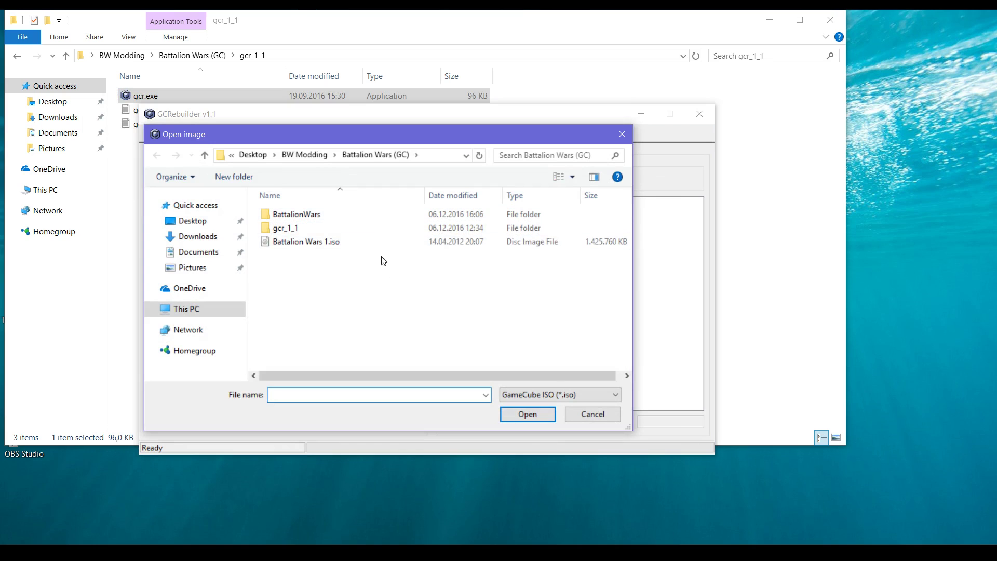
click(387, 243)
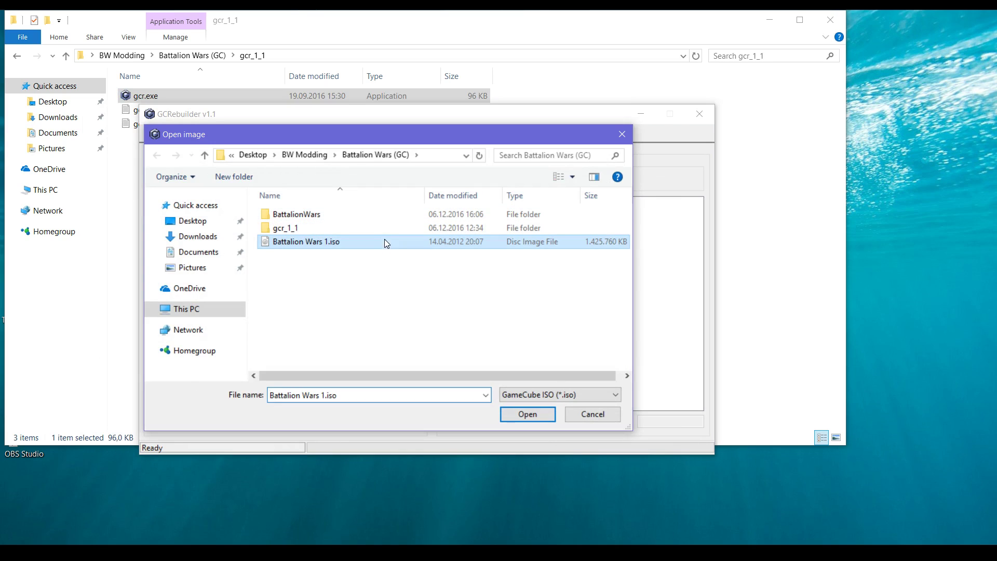
click(546, 421)
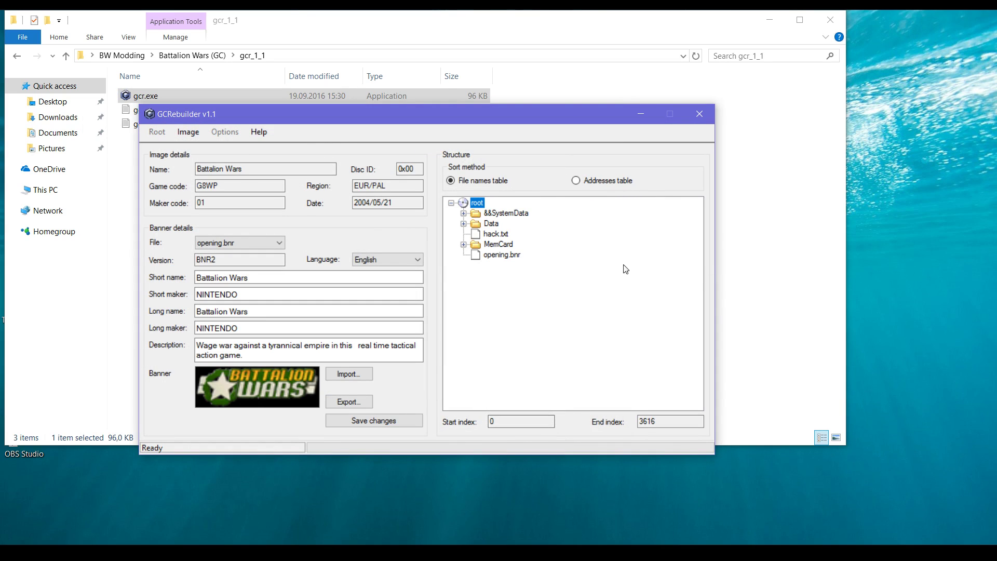
Step: Export the image's root to the BattalionWars folder inside BW Modding's Battalion Wars (GC) folder
right_click(465, 204)
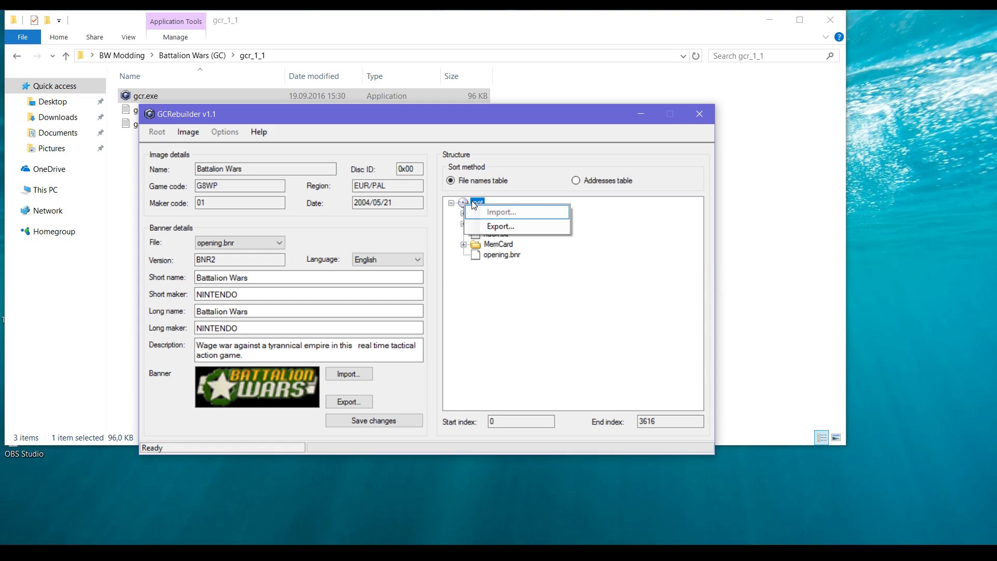
click(526, 226)
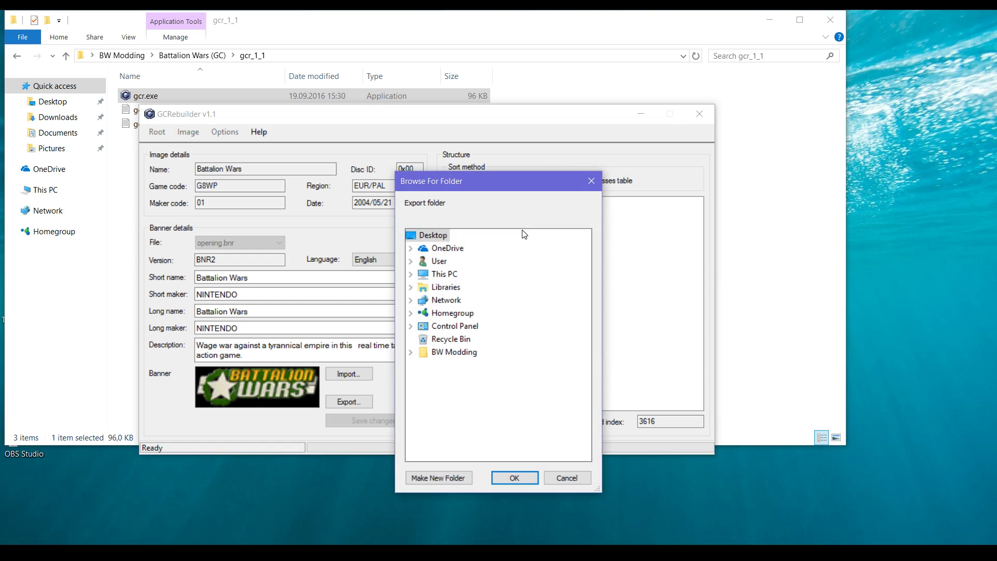
click(411, 353)
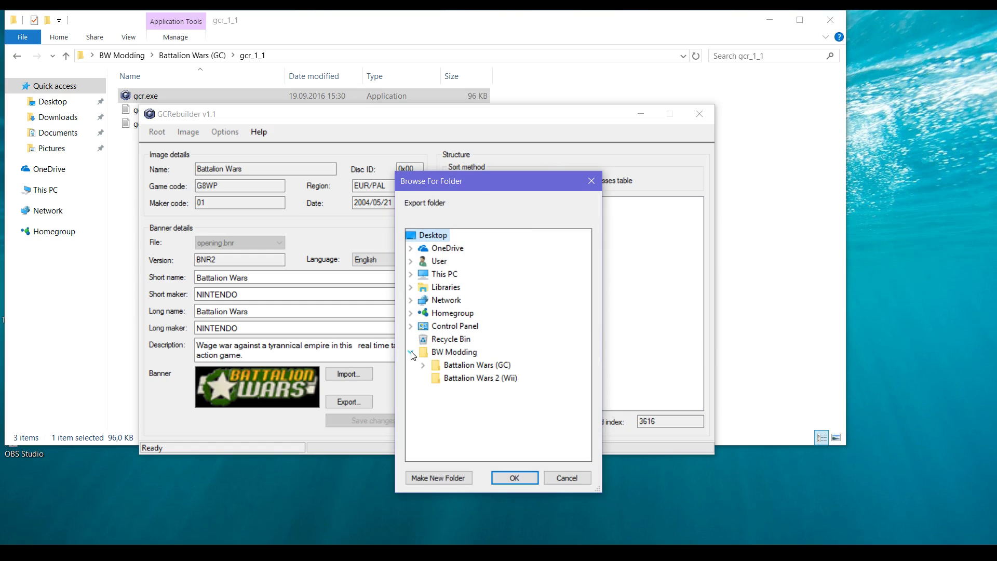
click(423, 365)
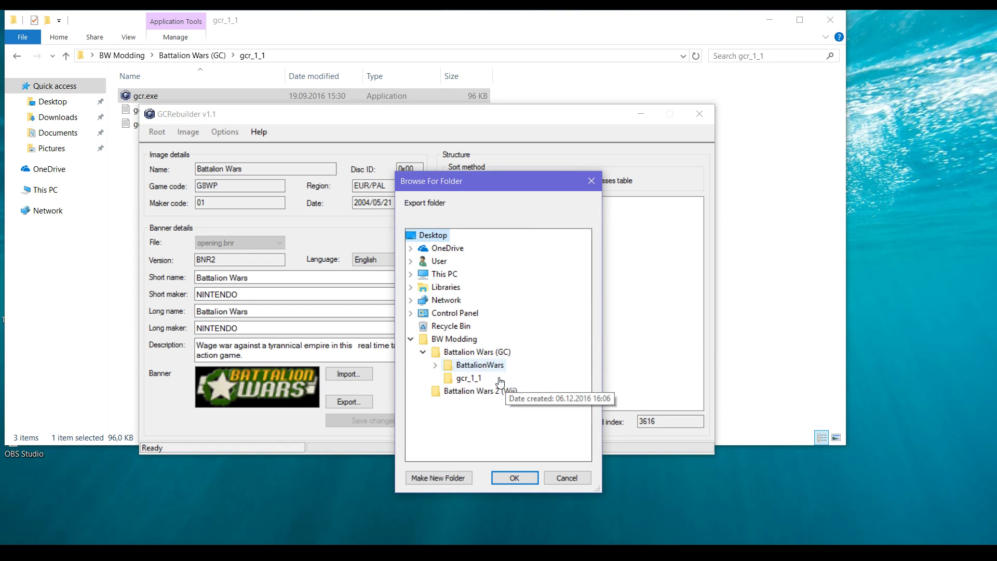
double_click(493, 379)
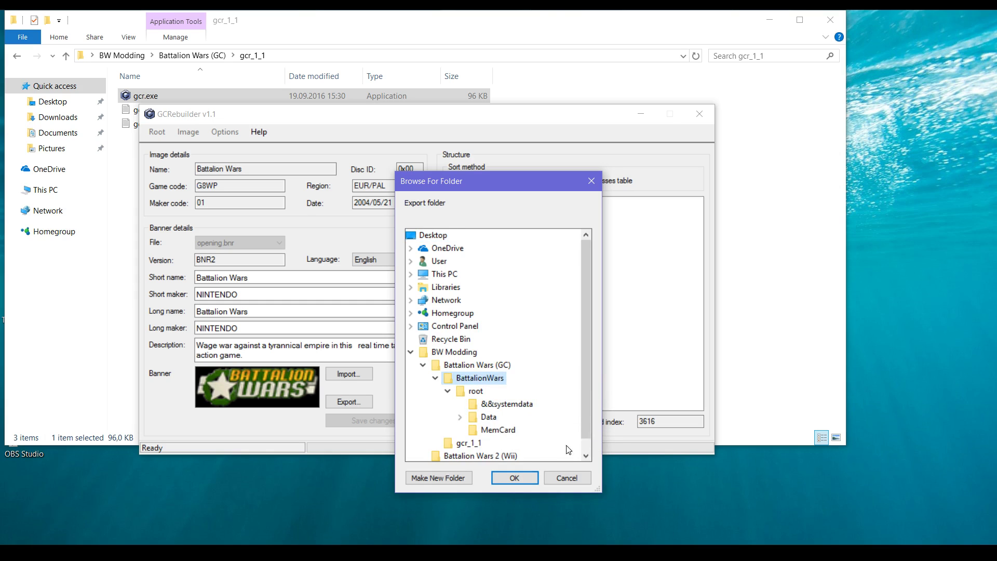
click(514, 478)
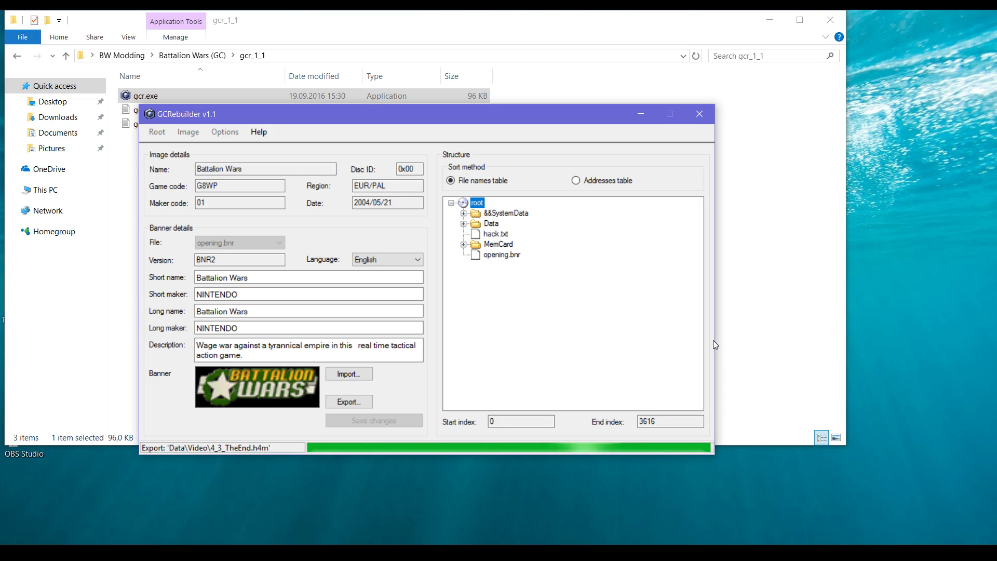
click(514, 332)
Step: Switch to File Explorer and open the exported CompoundFiles folder under BattalionWars, root, Data
click(763, 305)
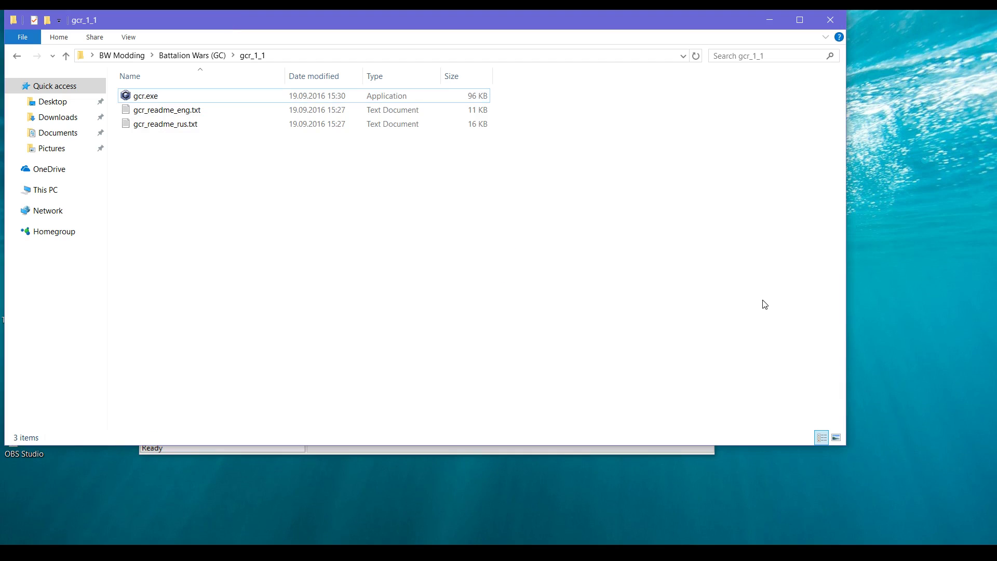
click(223, 55)
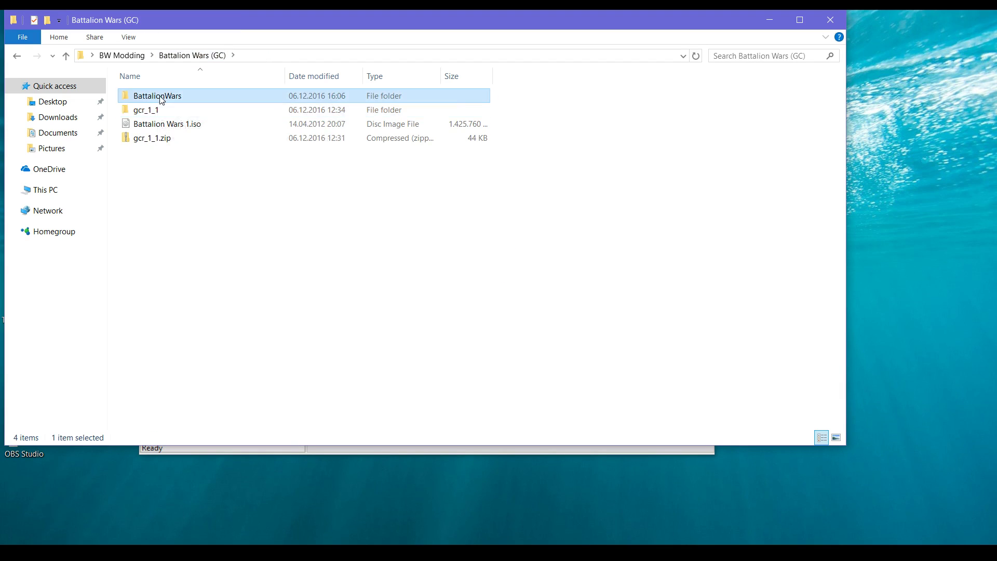
double_click(163, 101)
double_click(165, 99)
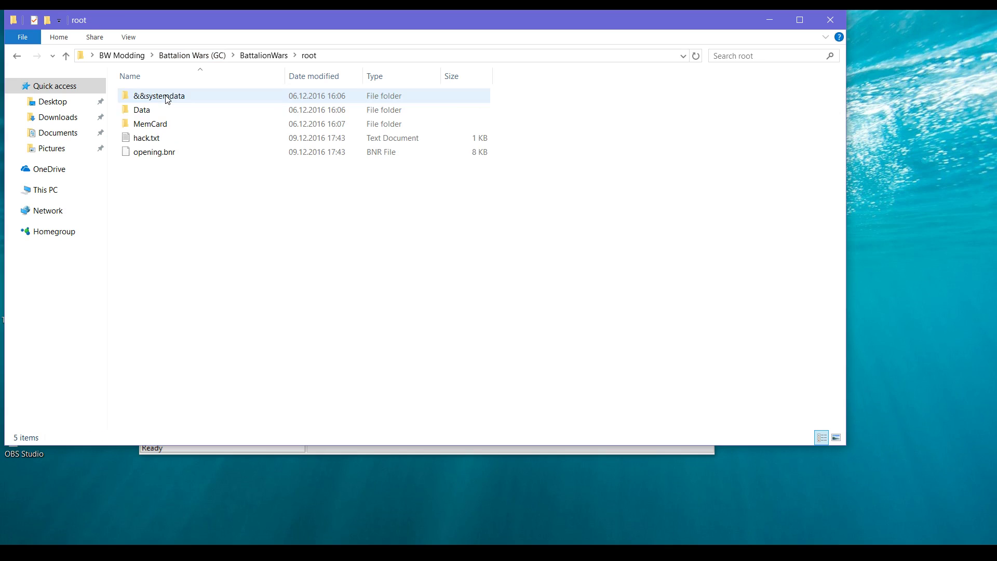
double_click(163, 110)
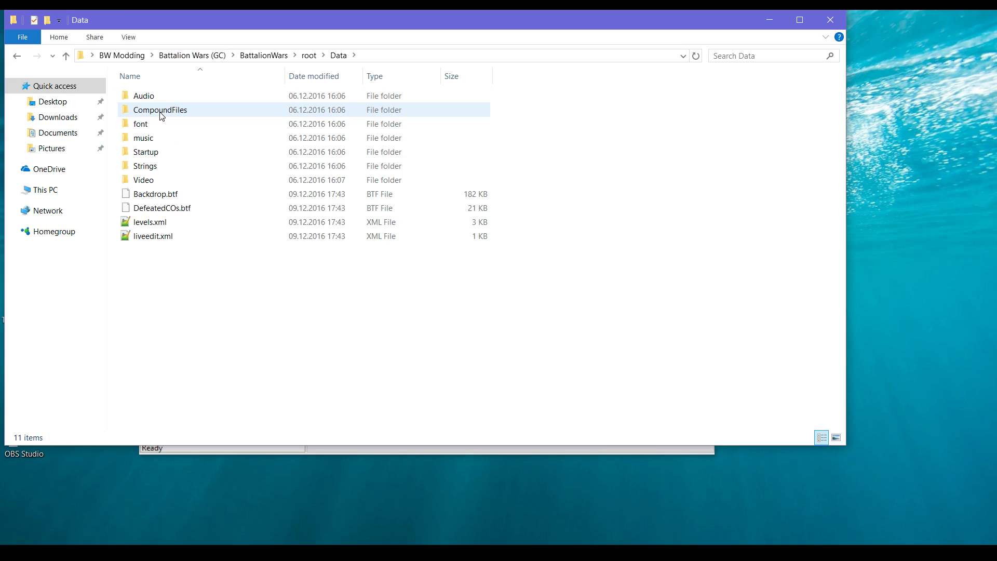
double_click(162, 115)
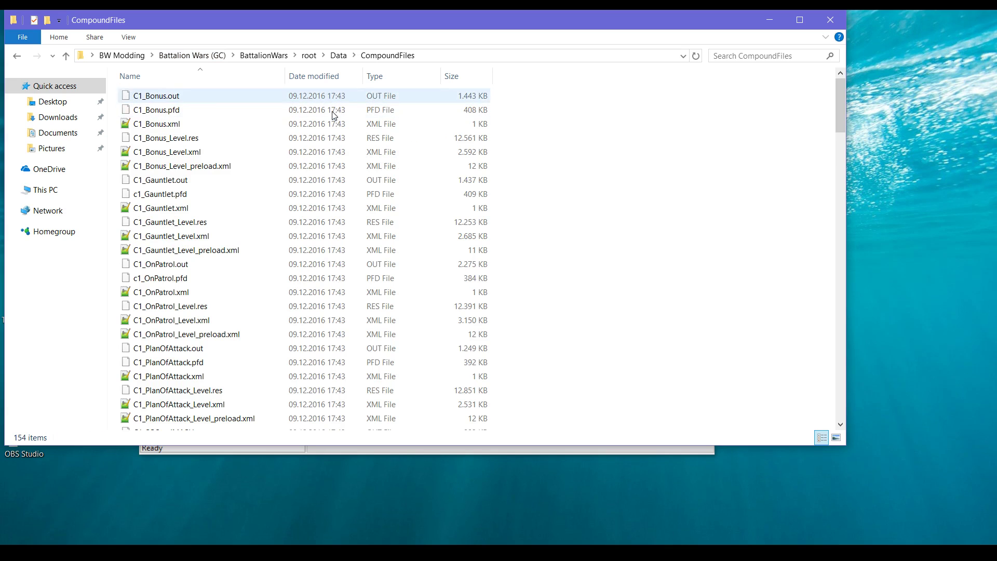
Step: Examine the level files in CompoundFiles, going through the OUT, PFD, RES and XML files belonging to C1_Bonus
scroll(405, 314, down, 8)
scroll(405, 313, up, 8)
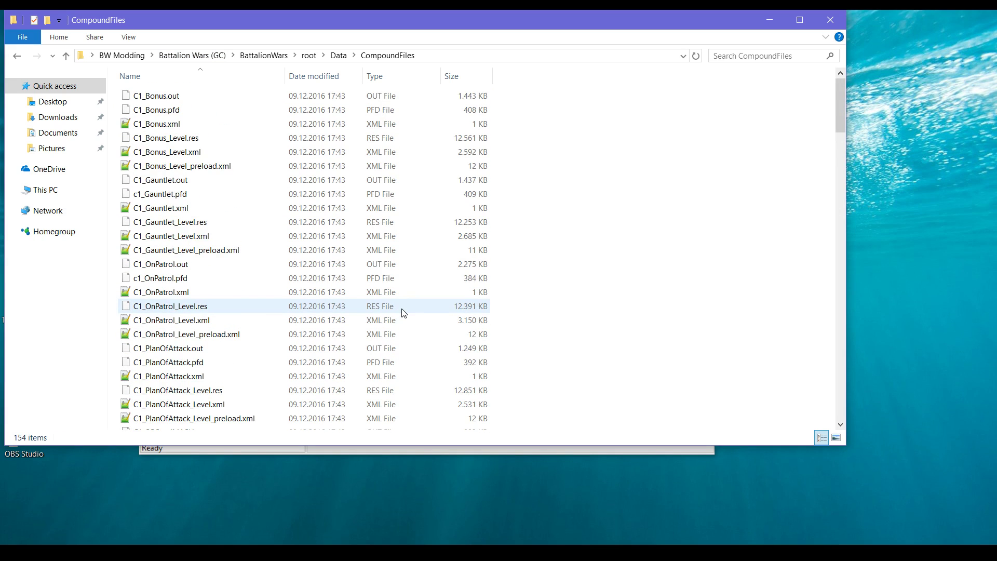
scroll(404, 312, down, 7)
scroll(401, 310, up, 7)
scroll(366, 293, down, 7)
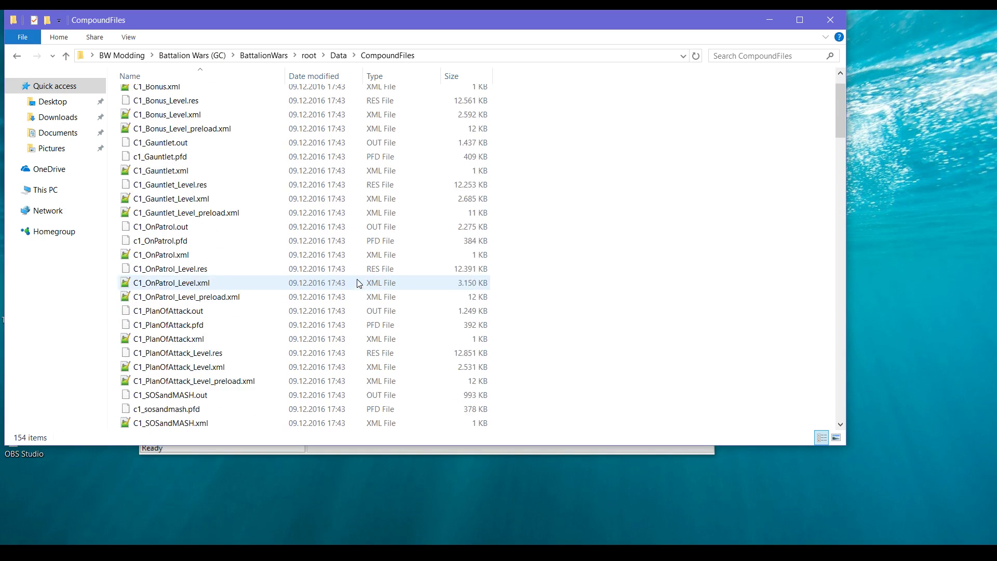
scroll(327, 278, up, 7)
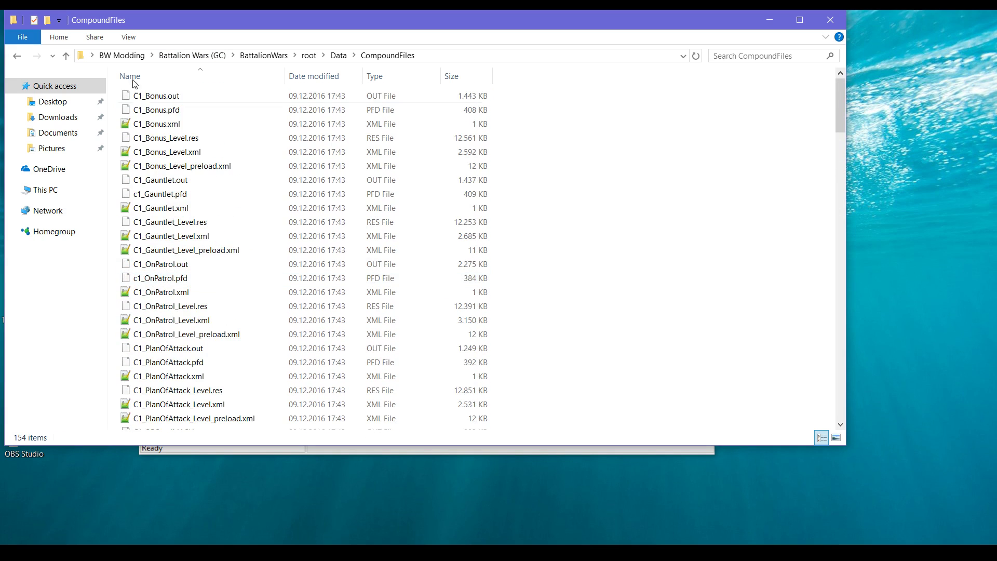
click(196, 96)
click(196, 110)
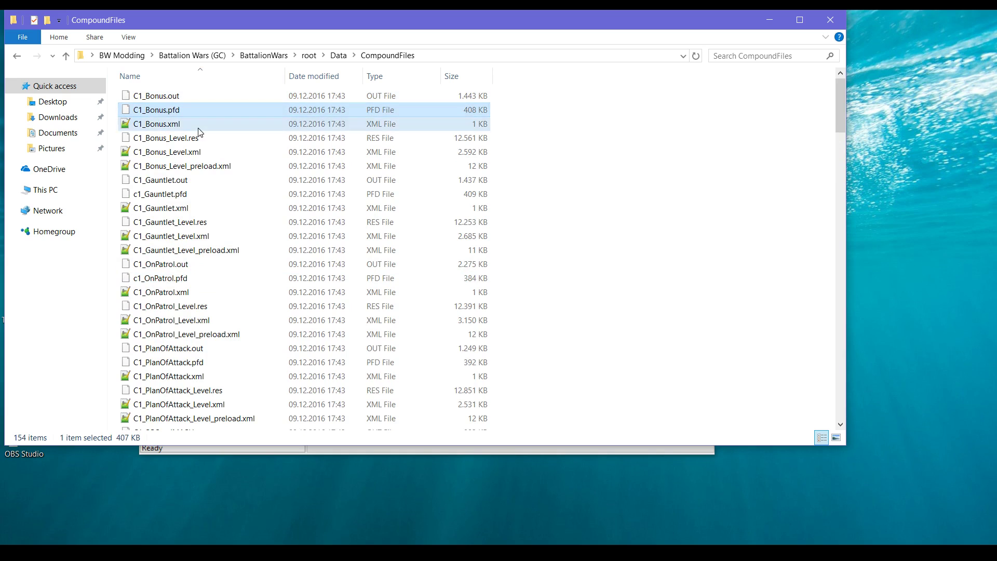
click(198, 124)
click(201, 139)
click(201, 152)
click(197, 166)
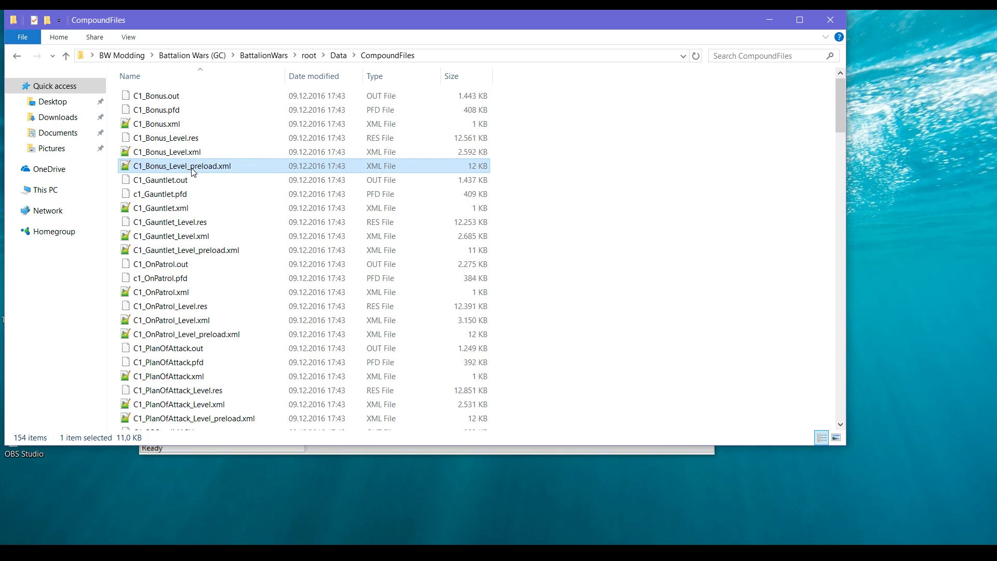
click(176, 96)
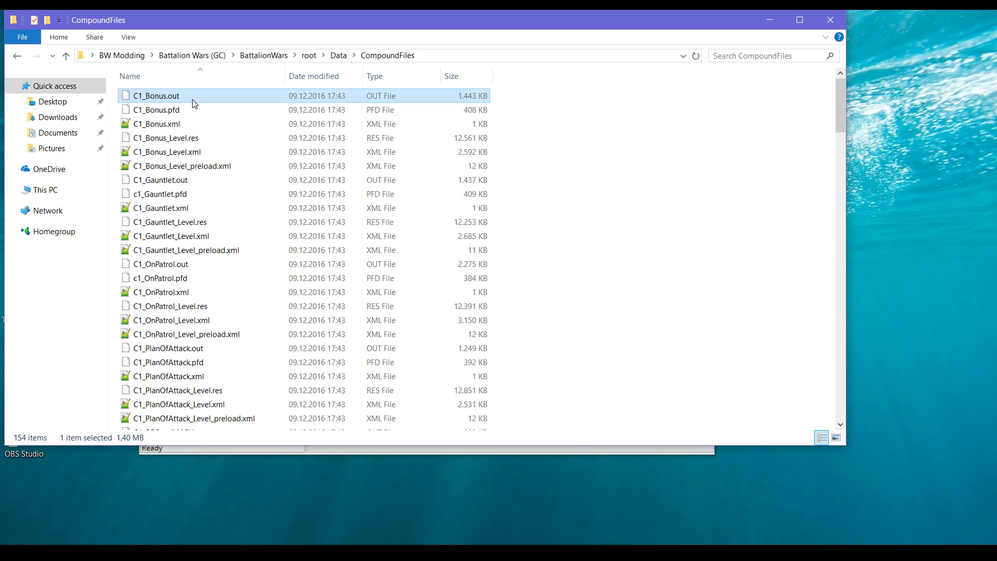
click(183, 111)
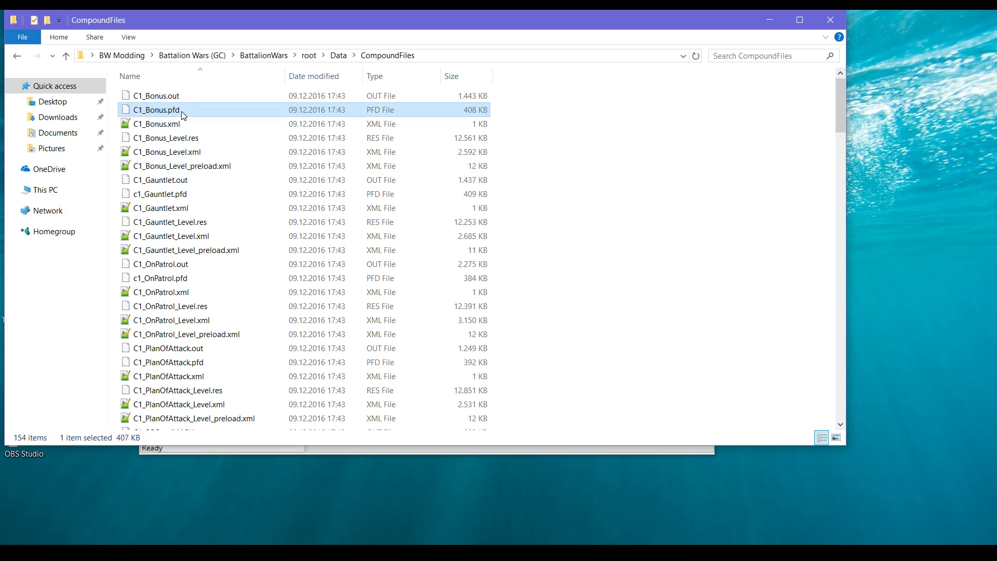
click(182, 125)
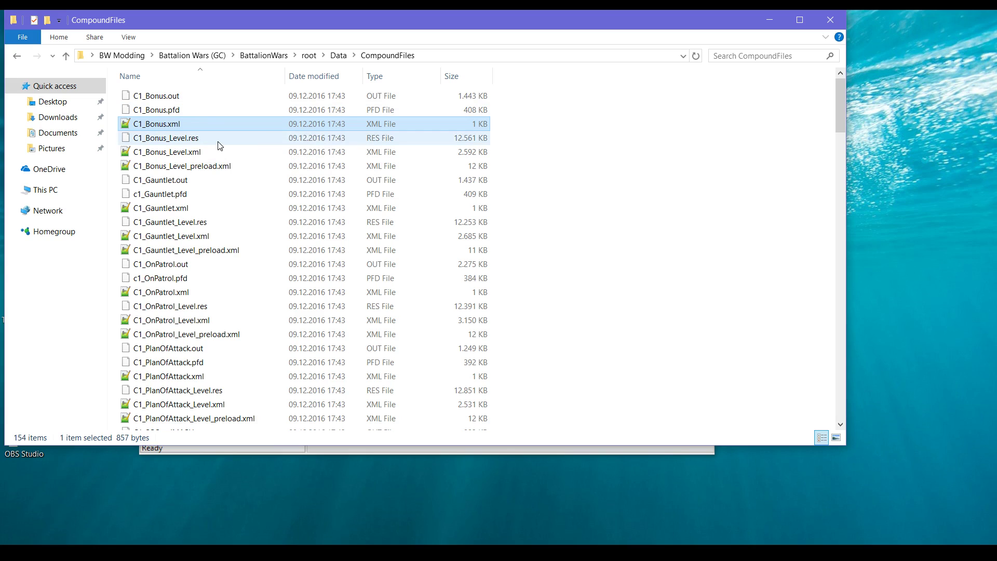
click(198, 139)
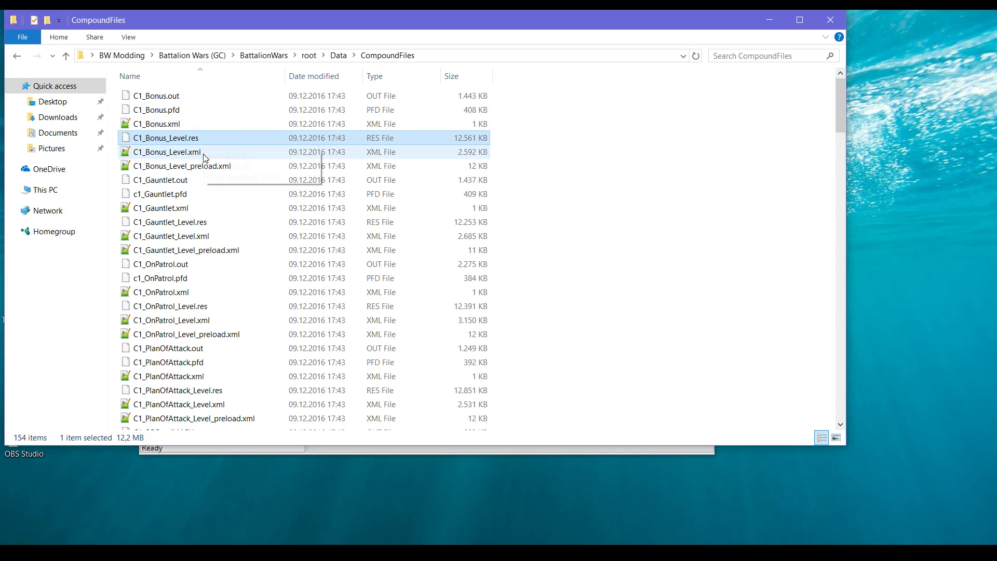
click(231, 167)
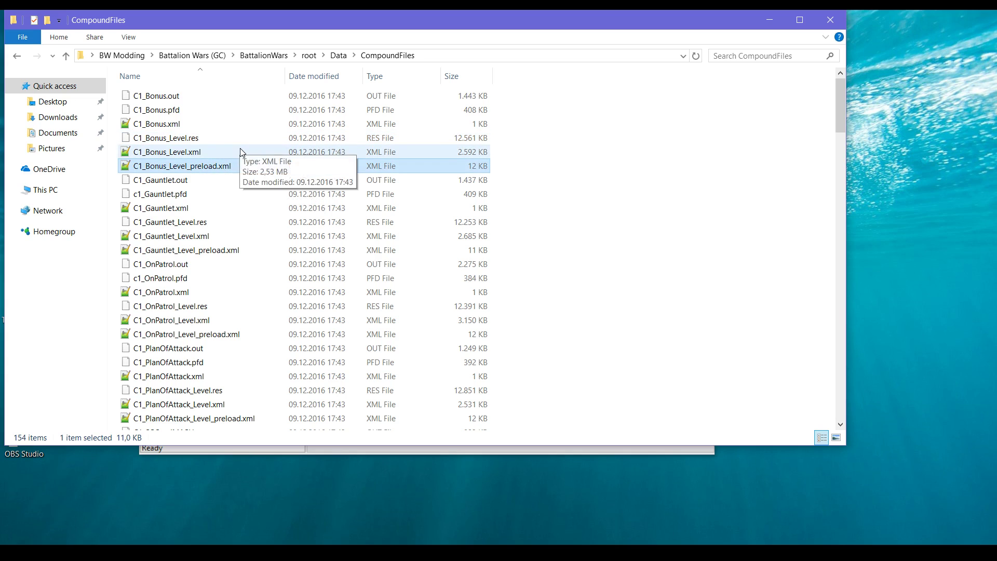
Step: Open C1_Bonus_Level.xml in Notepad++ and close the C1_OnPatrol_Level.xml file there
click(205, 153)
double_click(196, 152)
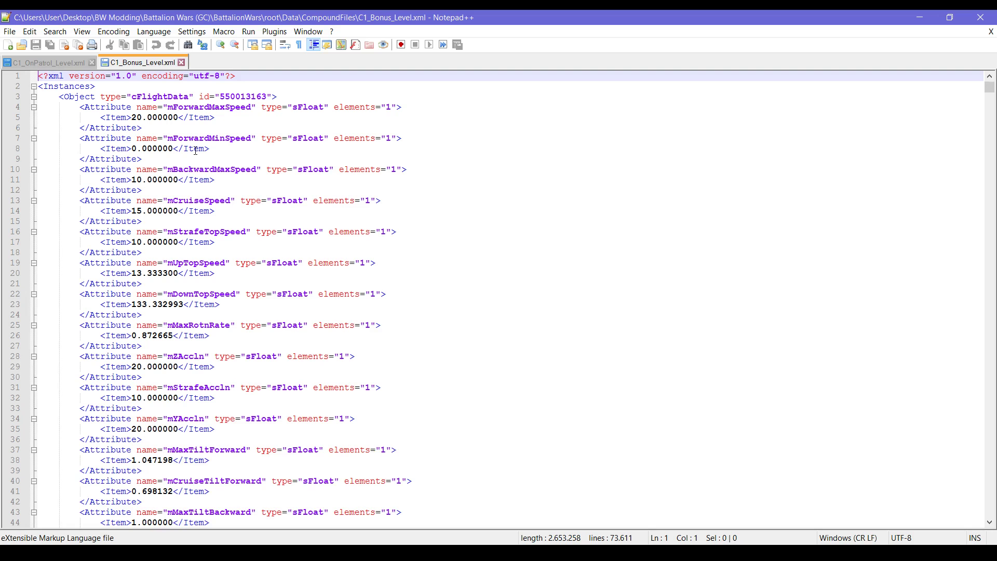
click(92, 63)
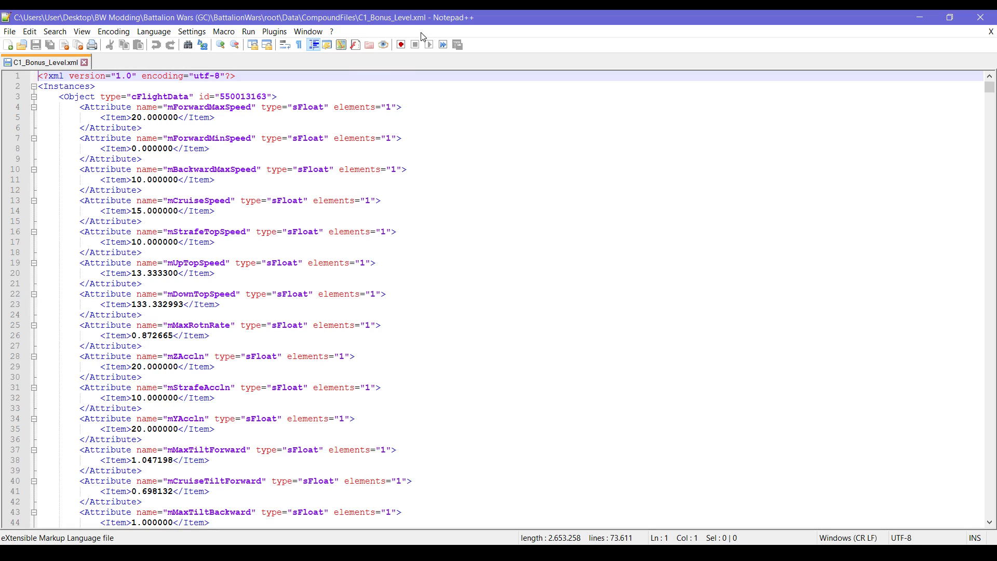
Step: Look over the first object's attributes in C1_Bonus_Level.xml, and close the editor
click(605, 264)
scroll(493, 277, down, 6)
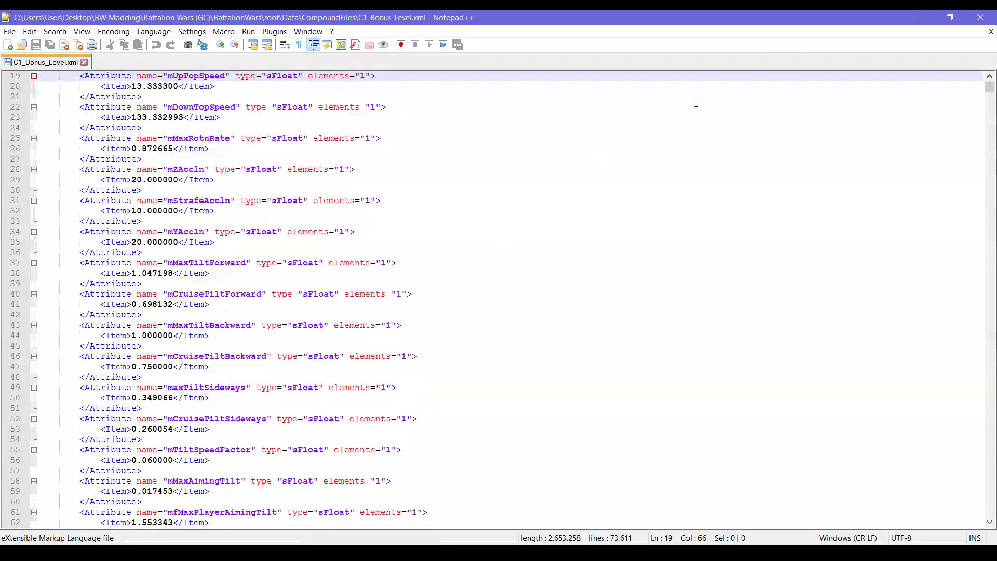
click(992, 16)
Step: Open C1_Tanktics_Level.xml from the CompoundFiles folder in Notepad++ and look over its first attributes
scroll(601, 220, down, 15)
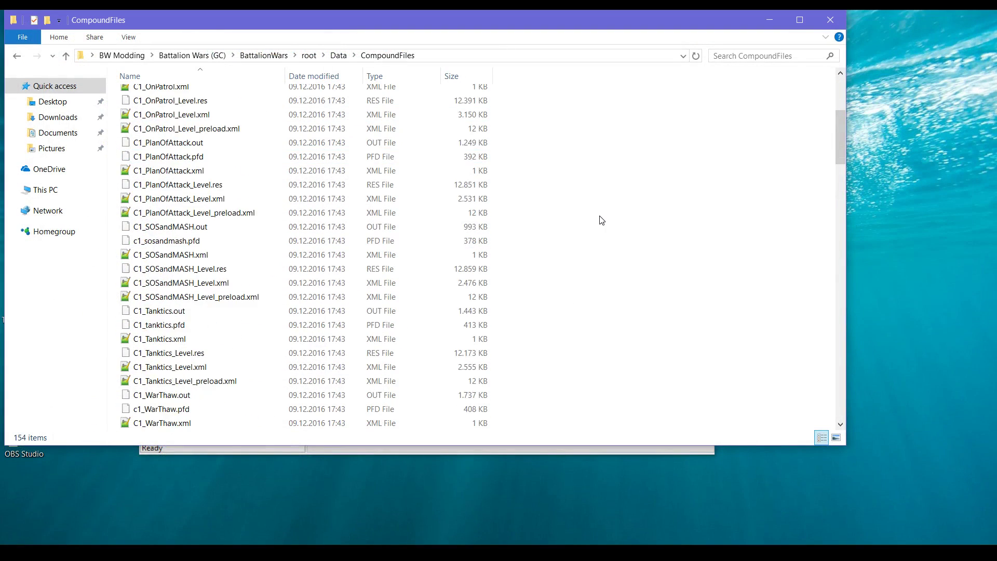
scroll(601, 221, up, 6)
scroll(601, 220, up, 4)
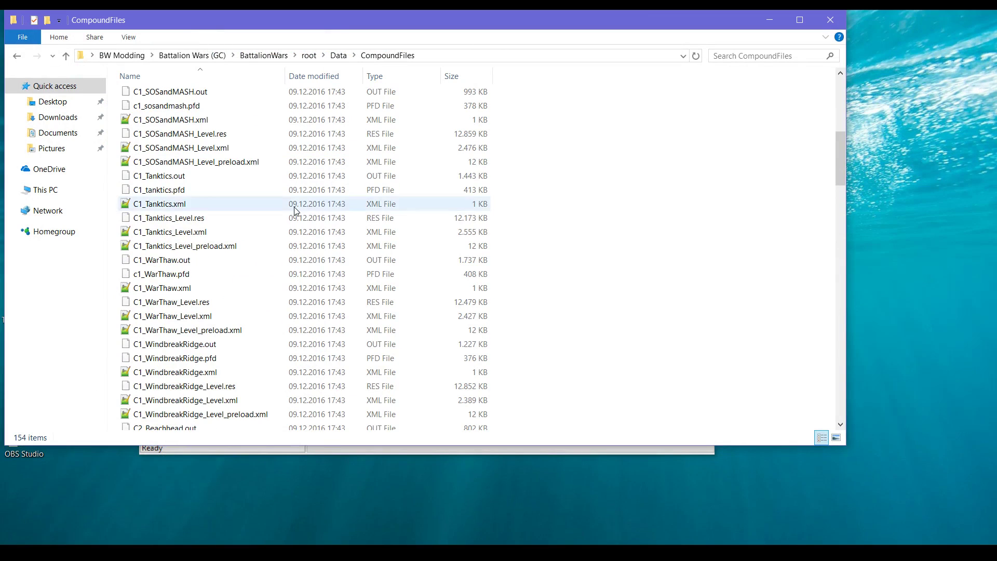
click(206, 234)
double_click(207, 233)
click(367, 153)
scroll(808, 146, down, 6)
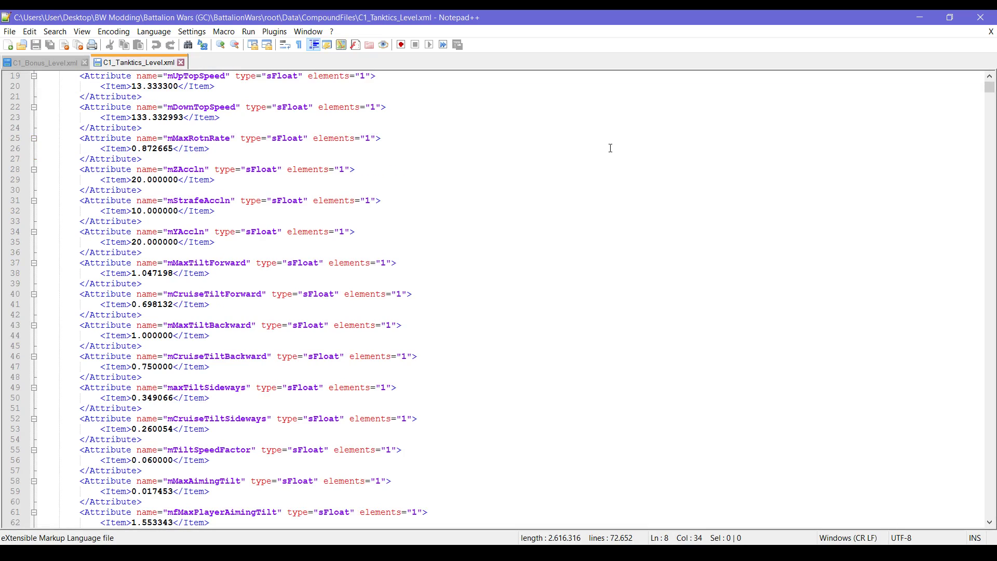
Step: Search C1_Tanktics_Level.xml for CHASETARGET, and check for further occurrences
mouse_move(989, 87)
mouse_down()
mouse_move(991, 335)
mouse_move(981, 322)
mouse_move(990, 333)
mouse_move(990, 83)
mouse_up()
scroll(506, 118, up, 12)
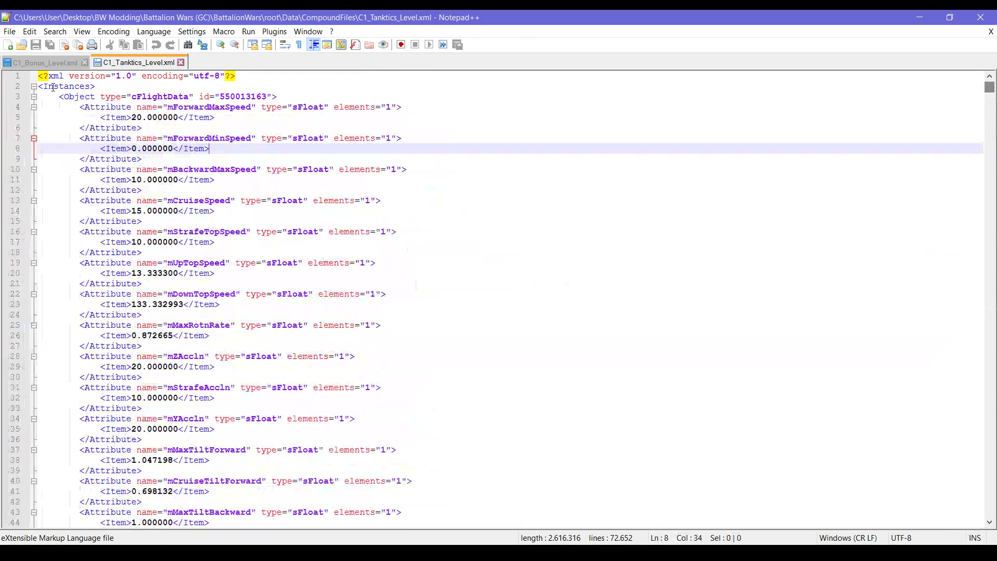
click(180, 89)
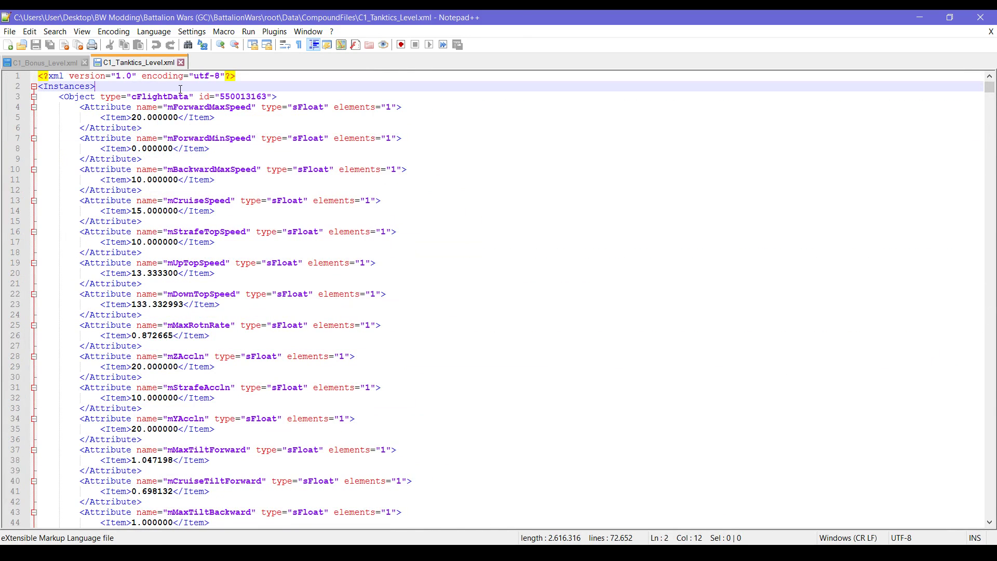
key(ctrl+f)
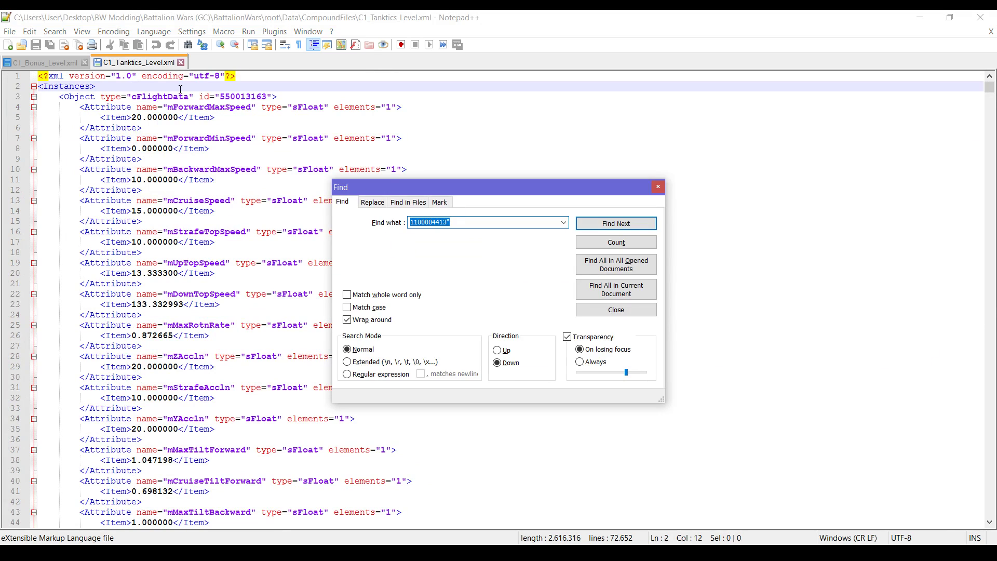
key(BackSpace)
text(TARGET)
key(Return)
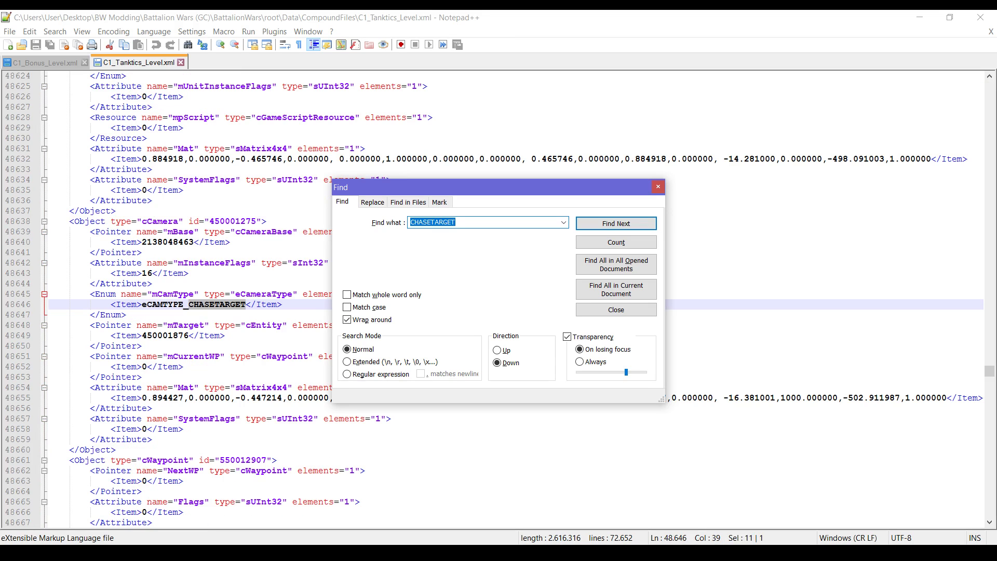
click(616, 223)
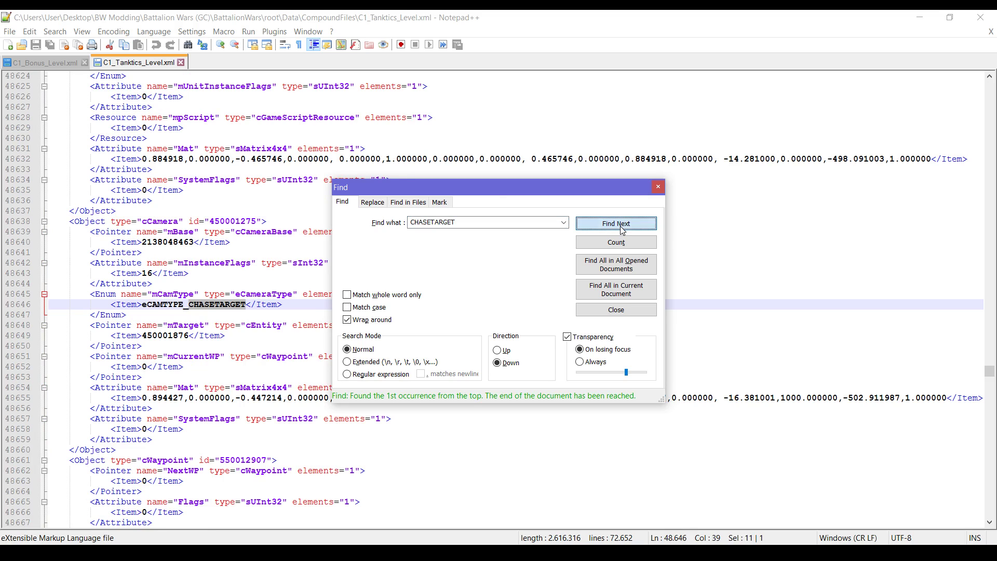
Step: Highlight the cCamera object type and its eCAMTYPE_CHASETARGET value, and close the search
click(135, 242)
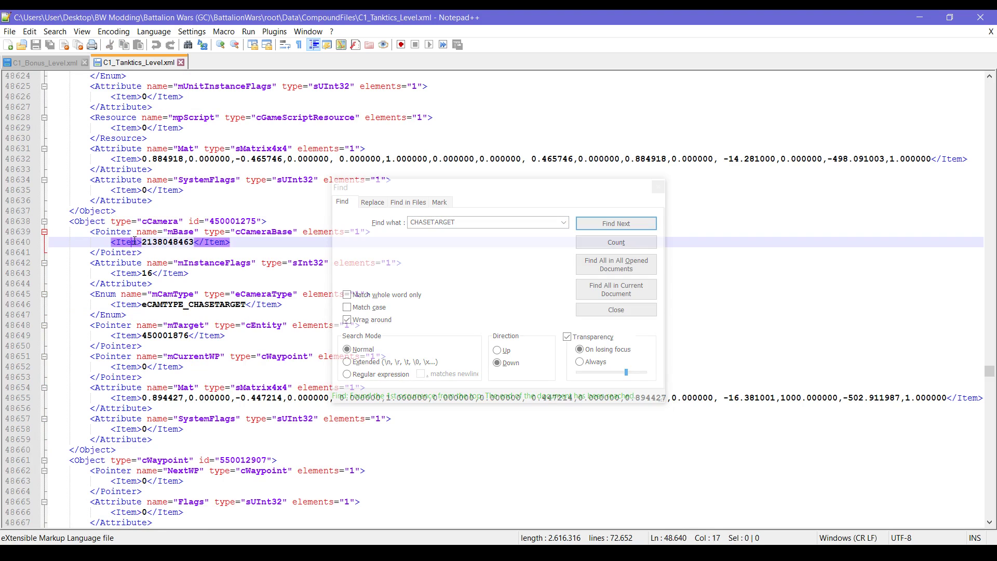
drag(142, 222, 177, 222)
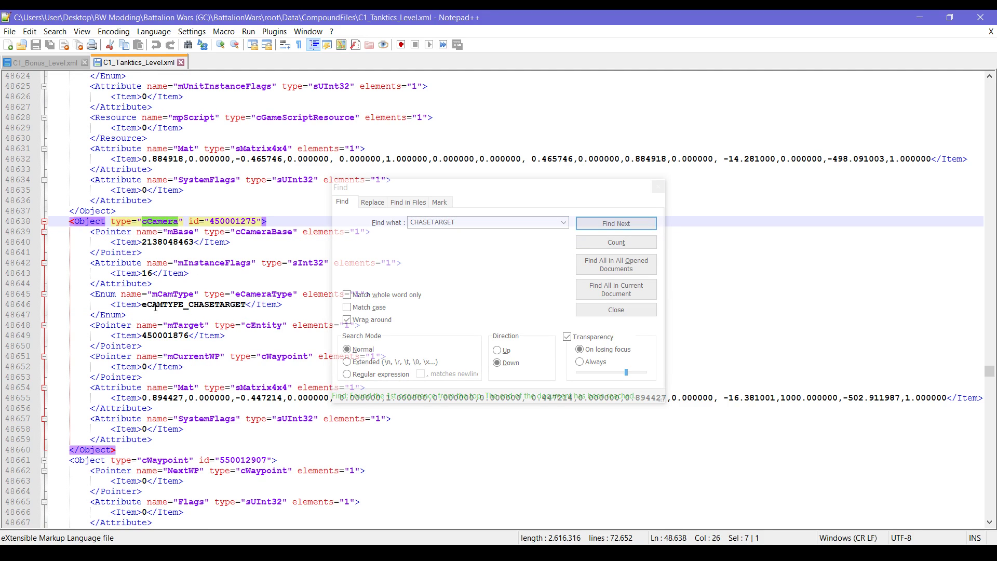
drag(143, 306, 248, 312)
click(247, 310)
click(659, 188)
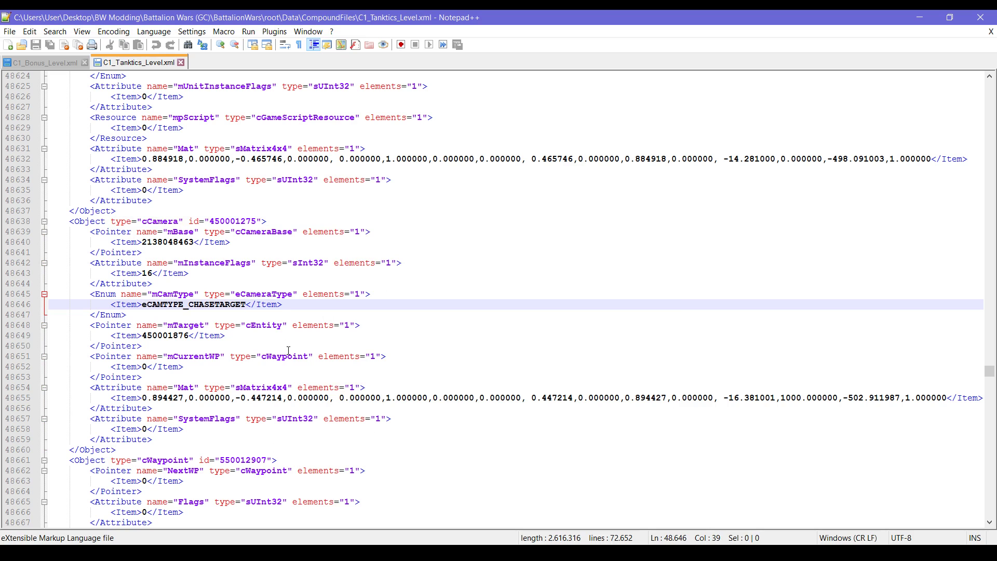
Step: Search for the object whose ID the camera's mTarget pointer references, using 450001876" as the search term
click(271, 336)
scroll(219, 327, down, 4)
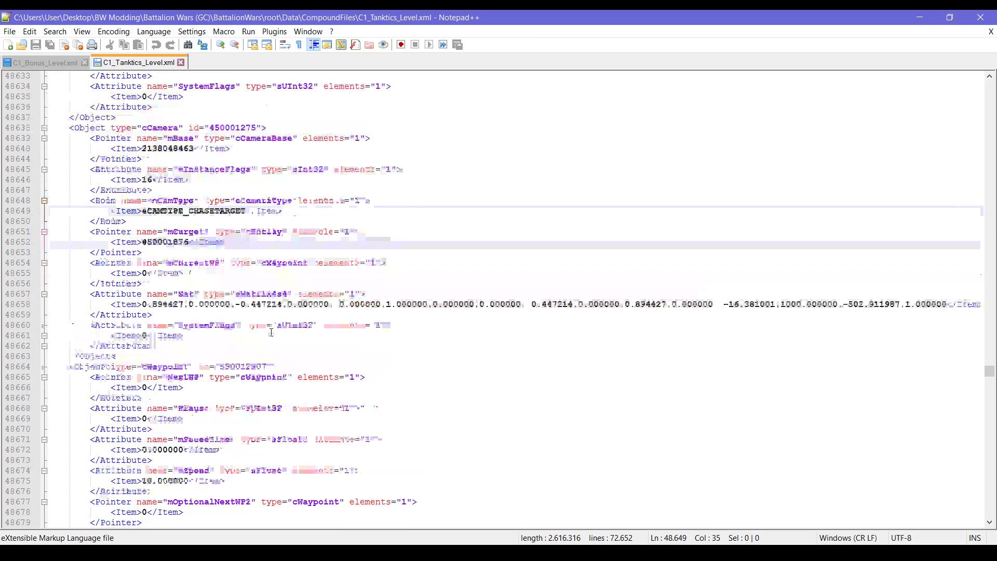
scroll(164, 321, up, 2)
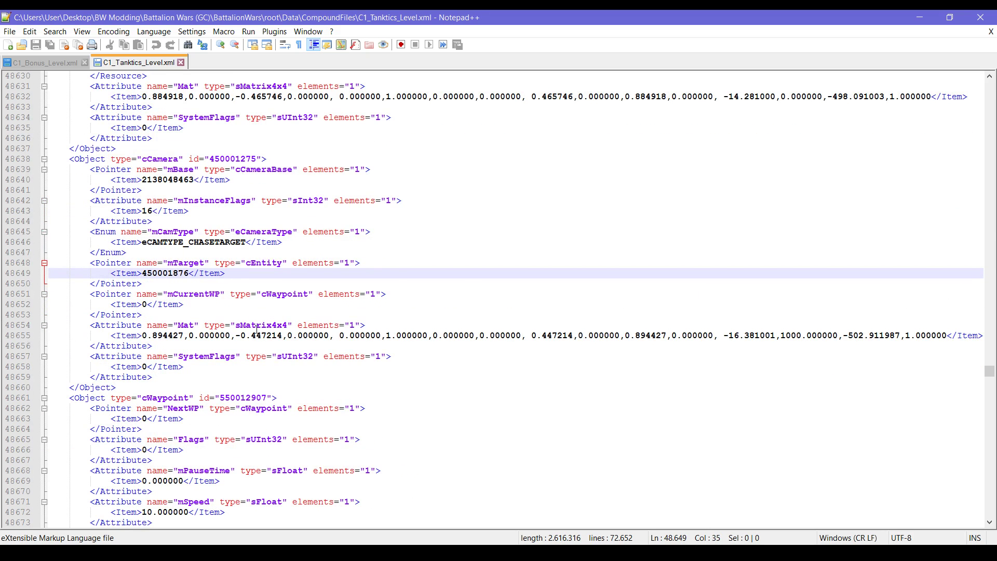
drag(188, 274, 143, 274)
key(ctrl+f)
click(495, 222)
text(")
click(617, 223)
Step: Look over the cTroop object with ID 450001876, highlighting its type and reading through its attributes
click(211, 332)
scroll(210, 332, down, 3)
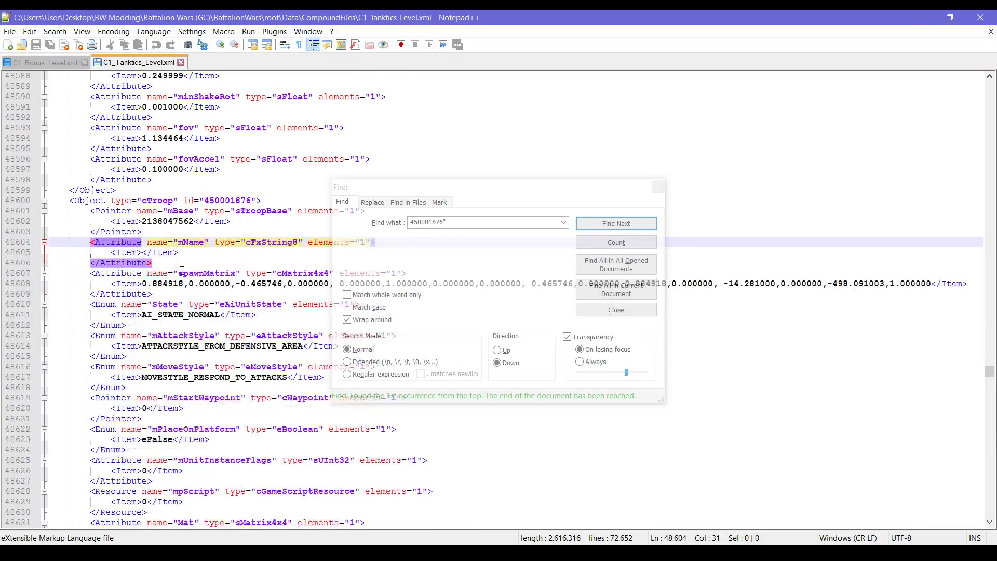
drag(136, 200, 177, 200)
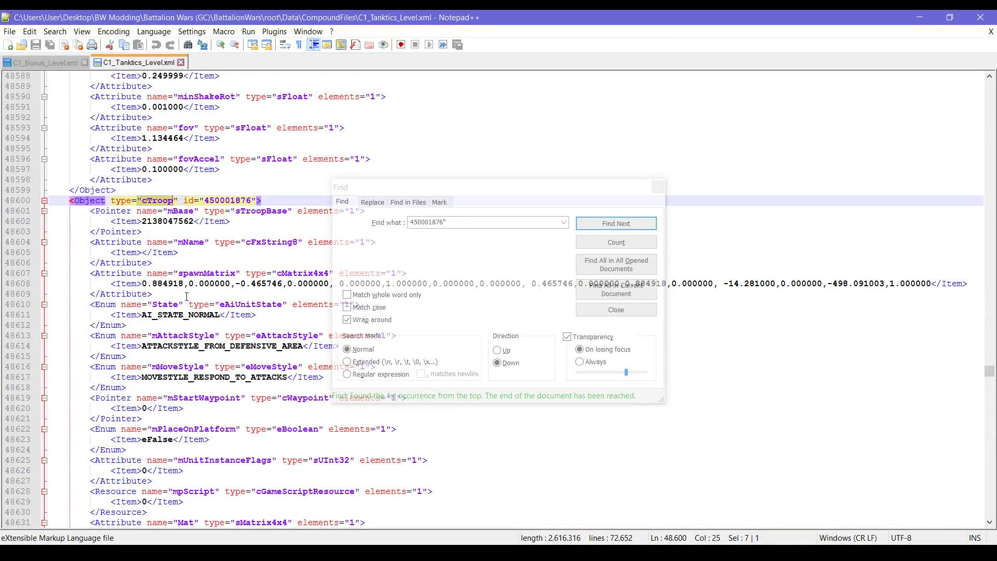
scroll(187, 296, down, 5)
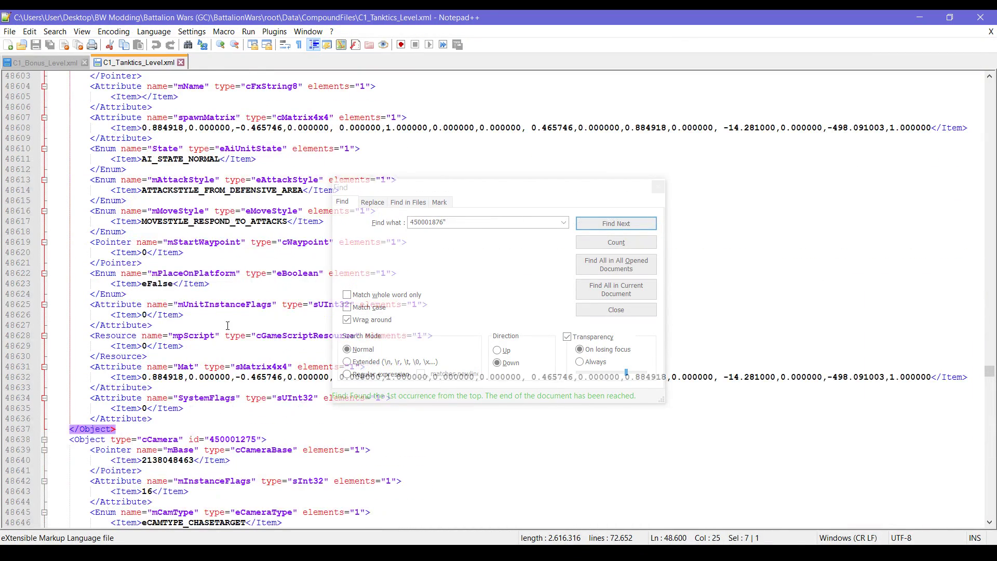
scroll(228, 326, up, 1)
key(ctrl+f)
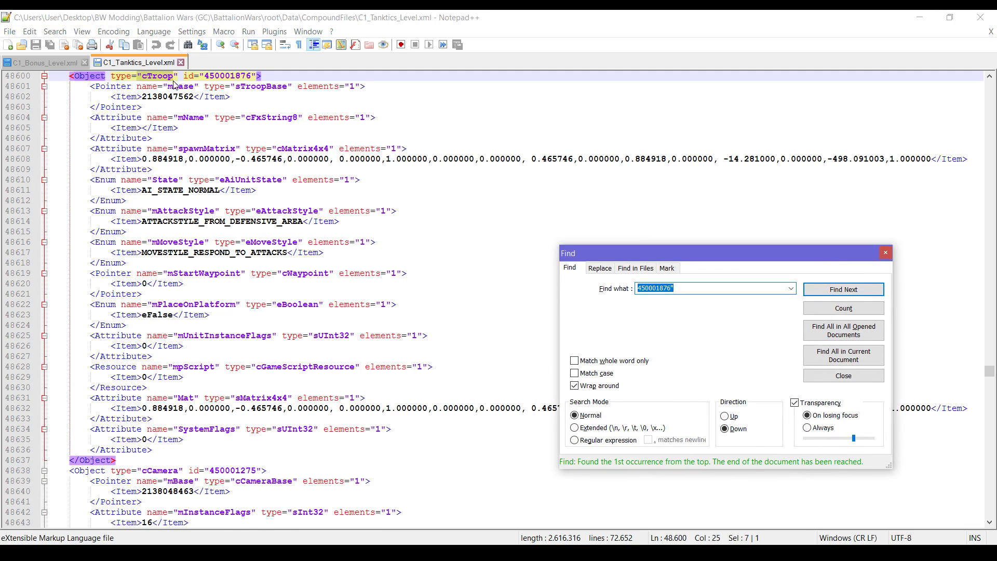
double_click(169, 97)
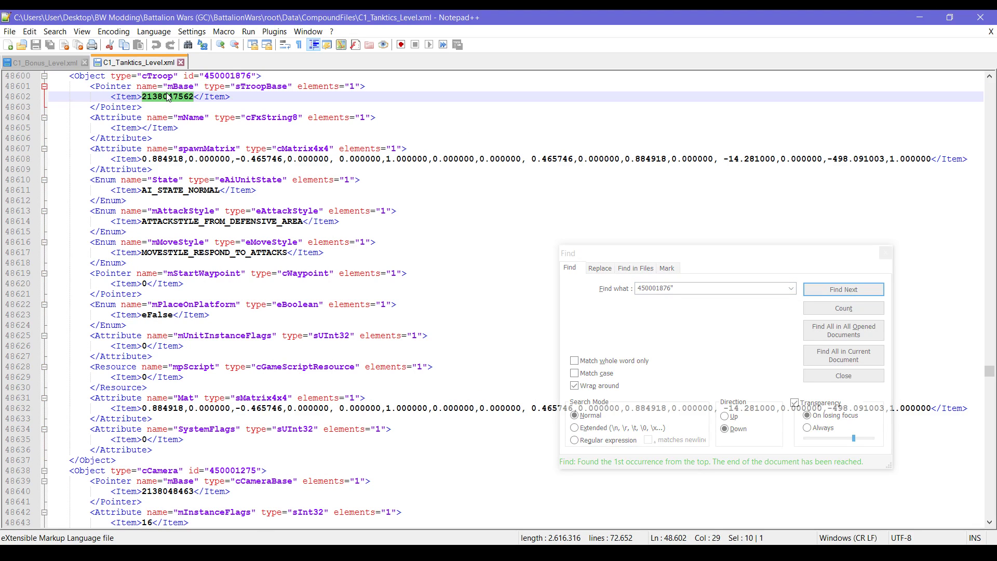
key(ctrl+f)
click(688, 289)
text(")
click(839, 289)
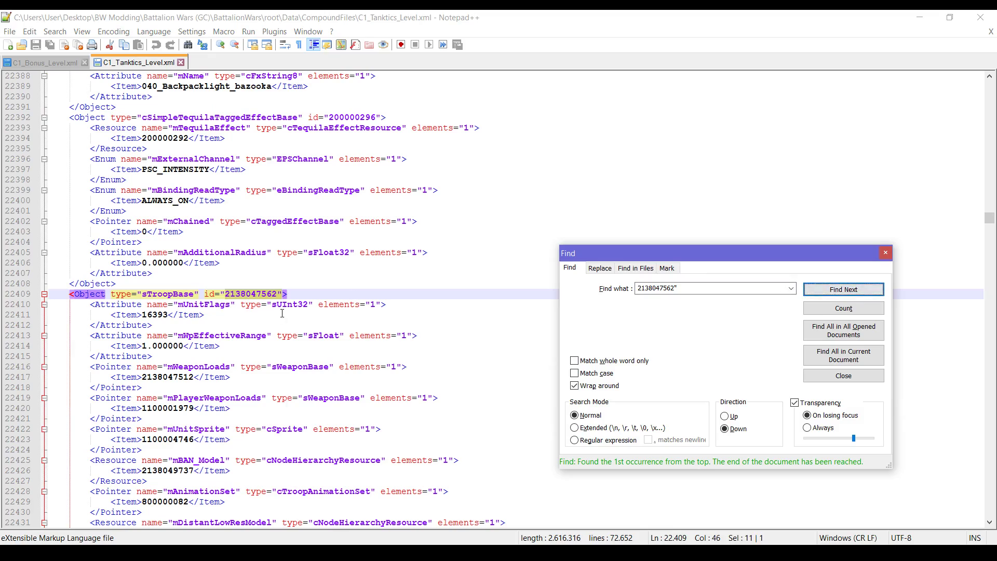
Step: Examine the sTroopBase object's attributes, from weapon and model references through speeds and camera positions to the army settings
click(241, 315)
scroll(241, 284, down, 3)
scroll(240, 284, down, 16)
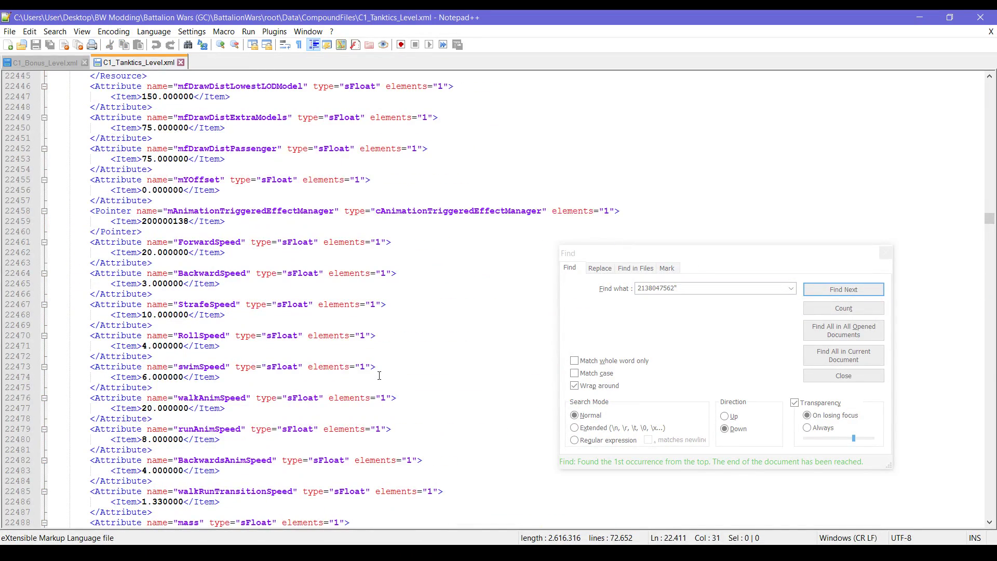
scroll(467, 358, down, 4)
scroll(462, 351, down, 4)
scroll(462, 351, up, 6)
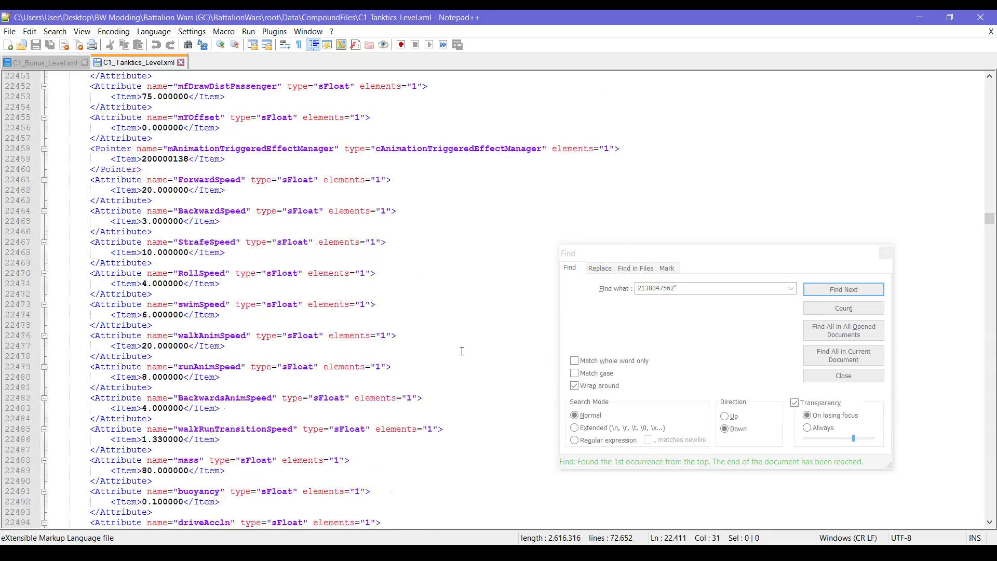
scroll(462, 351, down, 20)
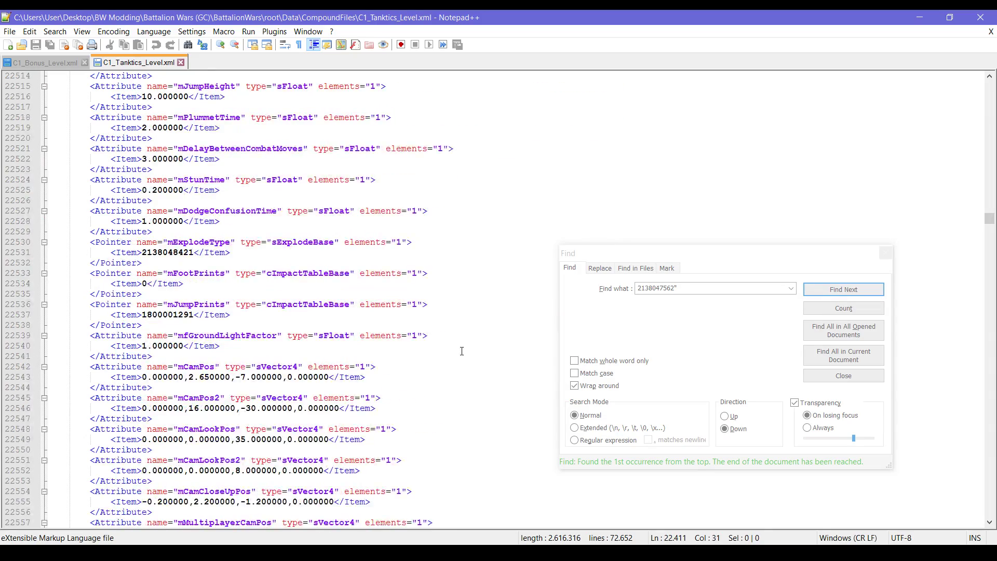
scroll(461, 351, down, 11)
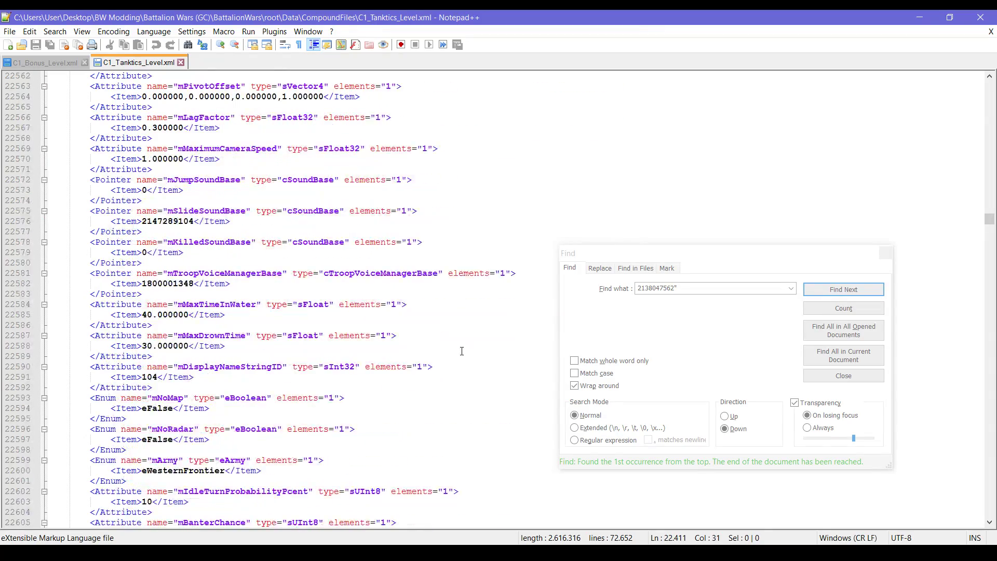
scroll(462, 351, down, 1)
Step: Inspect the troop's mArmy value eWesternFrontier and its unitIcon value eUnitIconVetAnitArmour
click(190, 410)
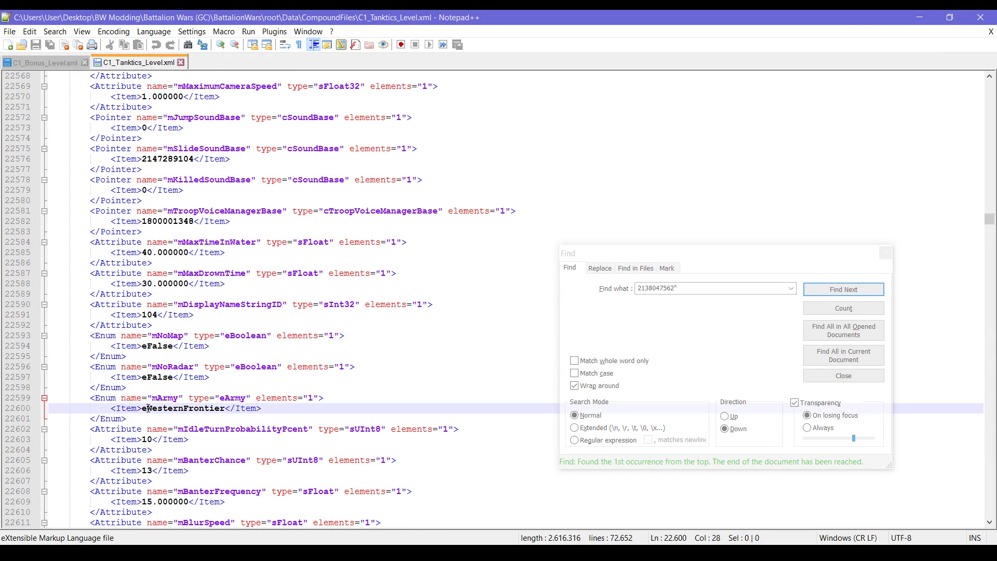
drag(142, 409, 227, 411)
click(164, 376)
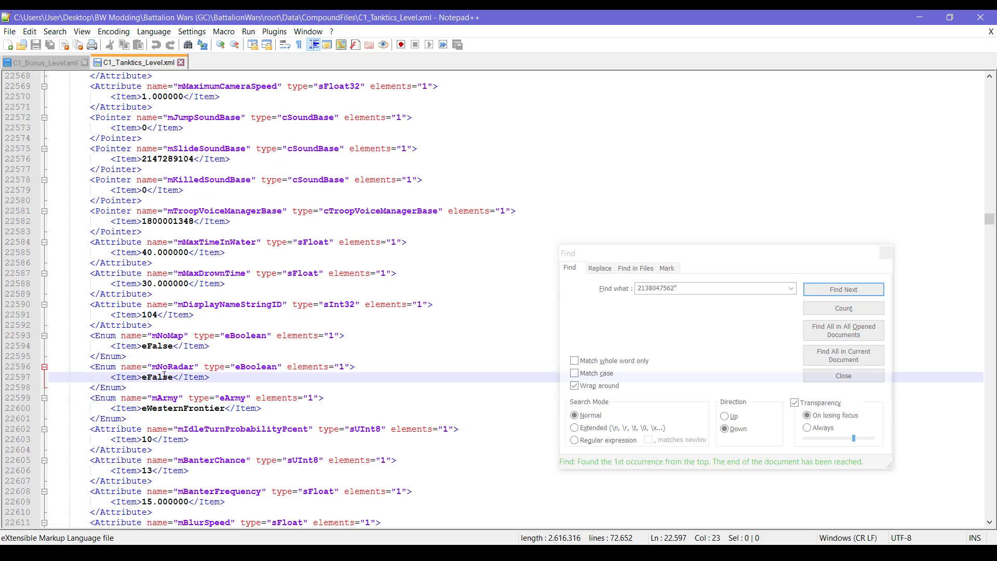
scroll(206, 404, down, 4)
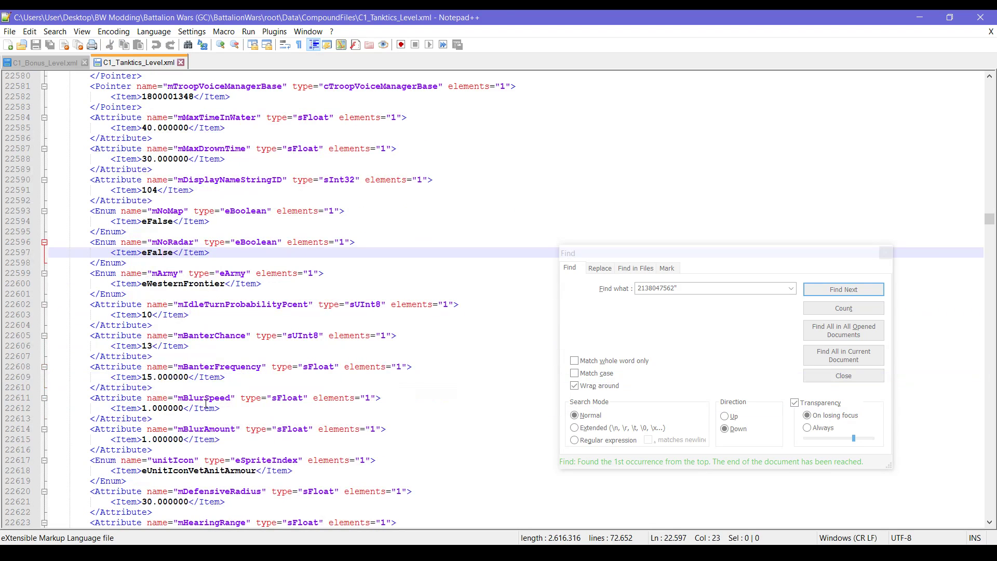
drag(180, 472, 222, 470)
click(200, 472)
click(204, 470)
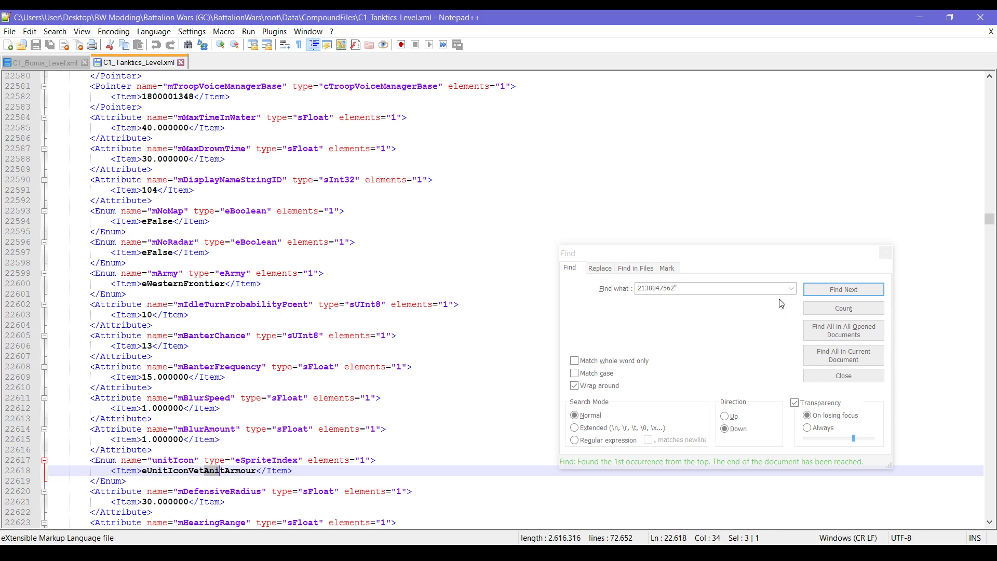
Step: Search the level file for eUnitIcon
click(412, 264)
scroll(412, 263, up, 6)
scroll(416, 260, down, 6)
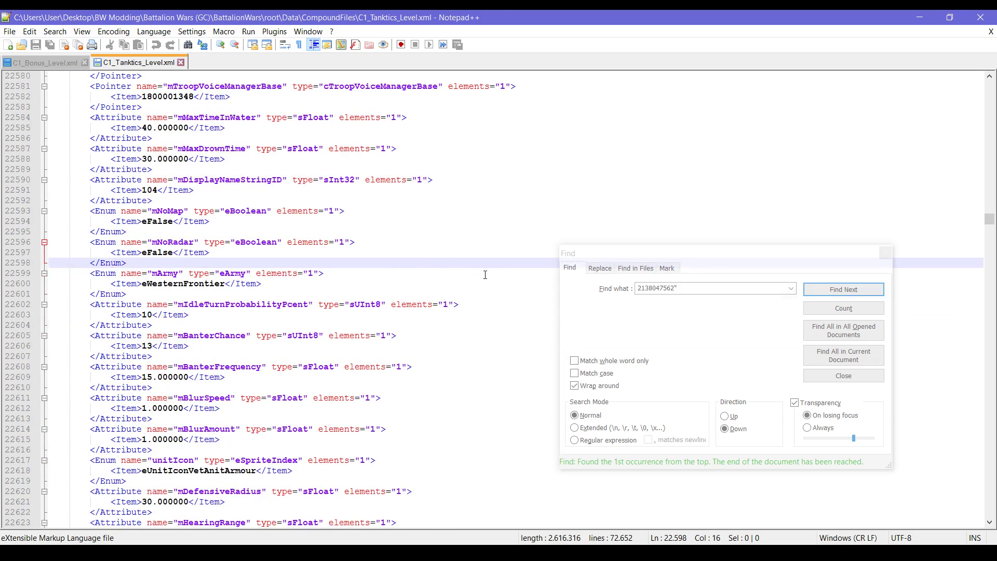
scroll(486, 275, up, 1)
click(699, 287)
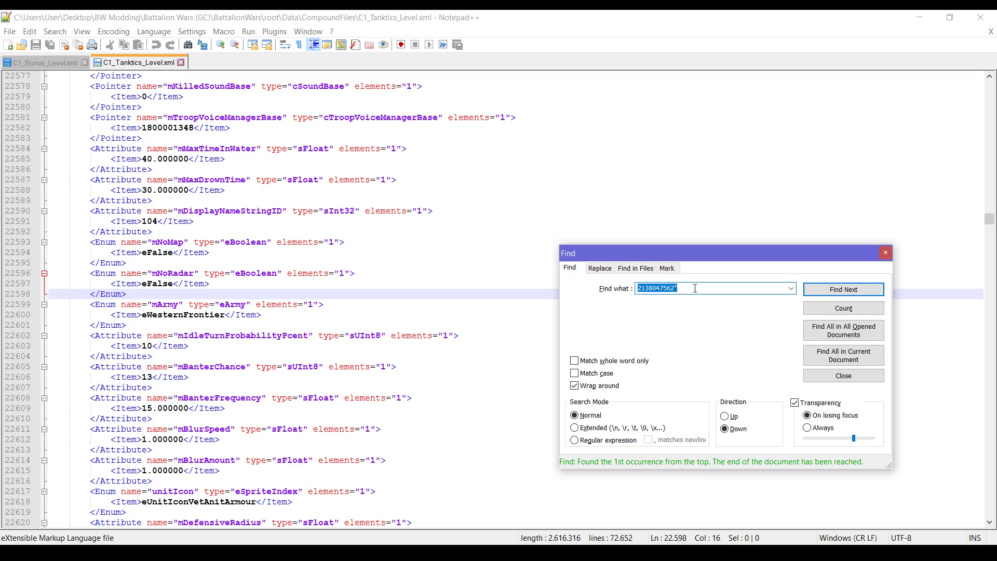
key(BackSpace)
text(eUnitIcon)
key(Return)
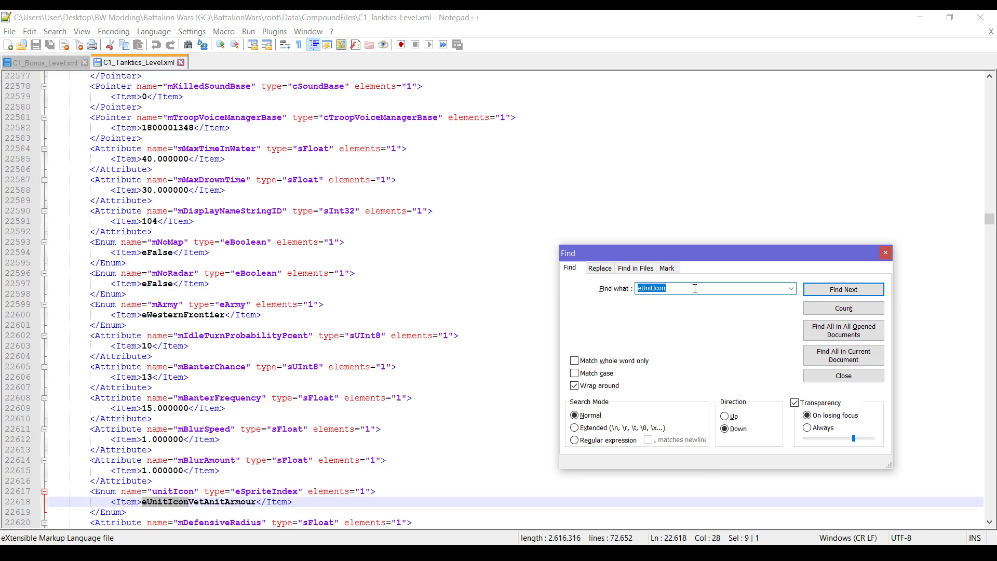
Step: Search for UnitIconGrun to locate a grunt unit in the level file
text(G)
key(BackSpace)
text(u)
key(BackSpace)
text(UnitIconGrun)
key(Return)
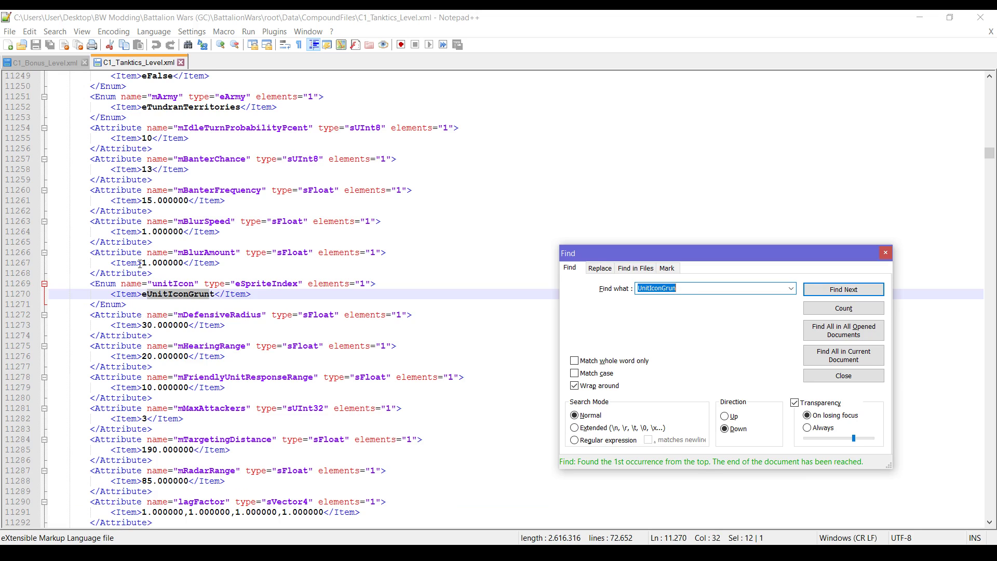
Step: Inspect the grunt's mArmy value eTundranTerritories, and go back to the opening line of its sTroopBase object
click(178, 305)
scroll(210, 261, up, 3)
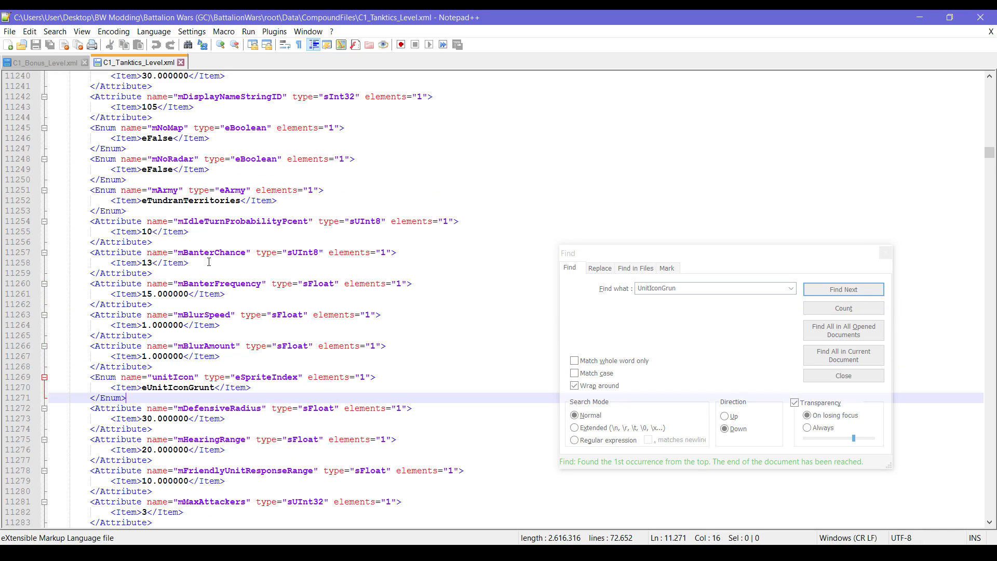
drag(142, 201, 224, 206)
scroll(207, 209, up, 20)
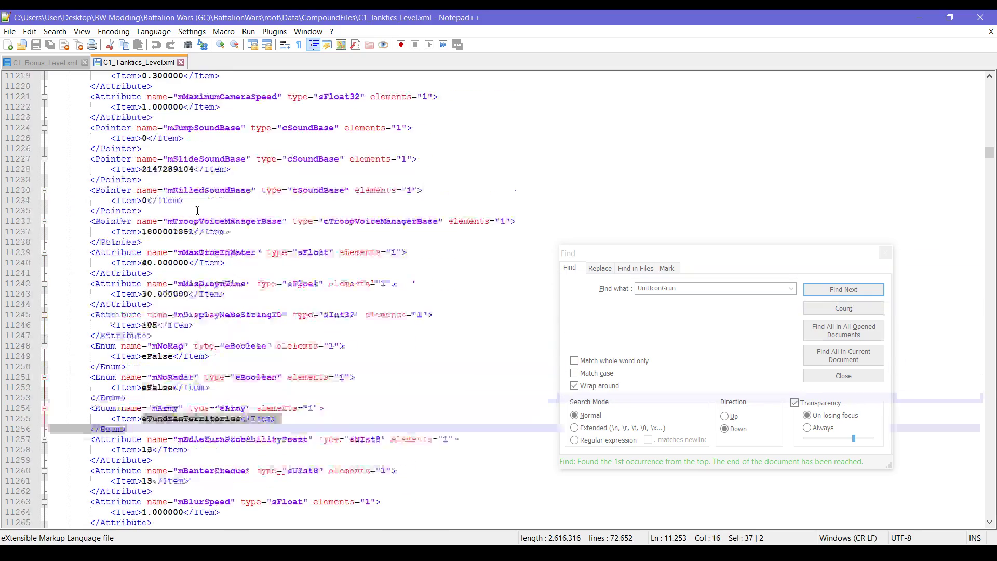
scroll(198, 211, up, 20)
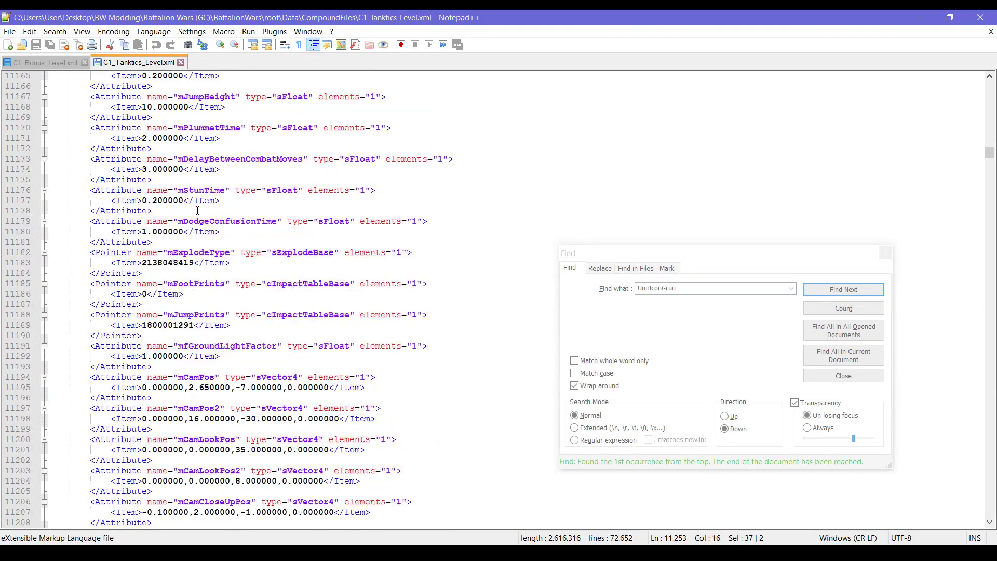
scroll(198, 210, up, 19)
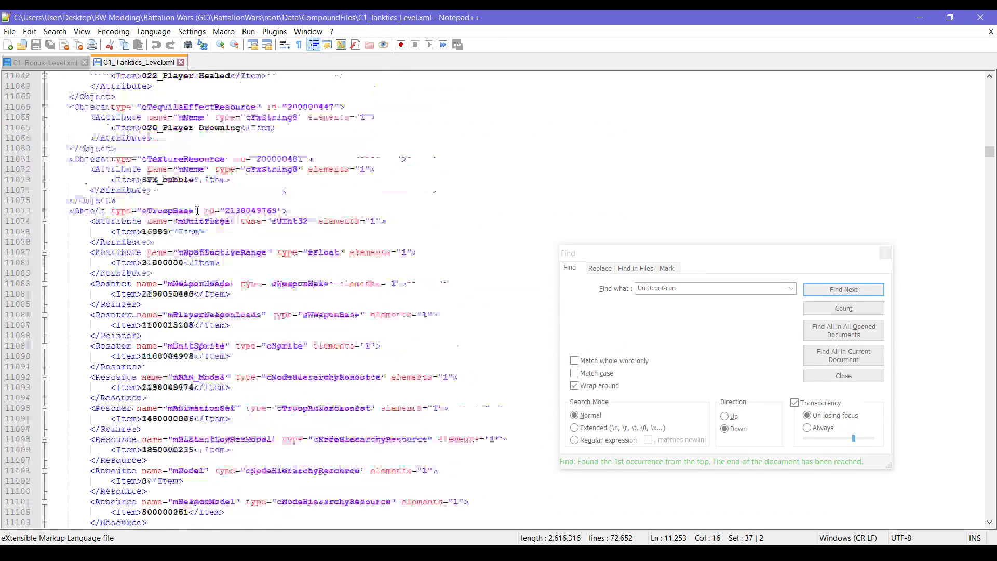
Step: Try to select the ID of the grunt's sTroopBase object, and undo the accidental overwrite of it
triple_click(269, 214)
click(269, 214)
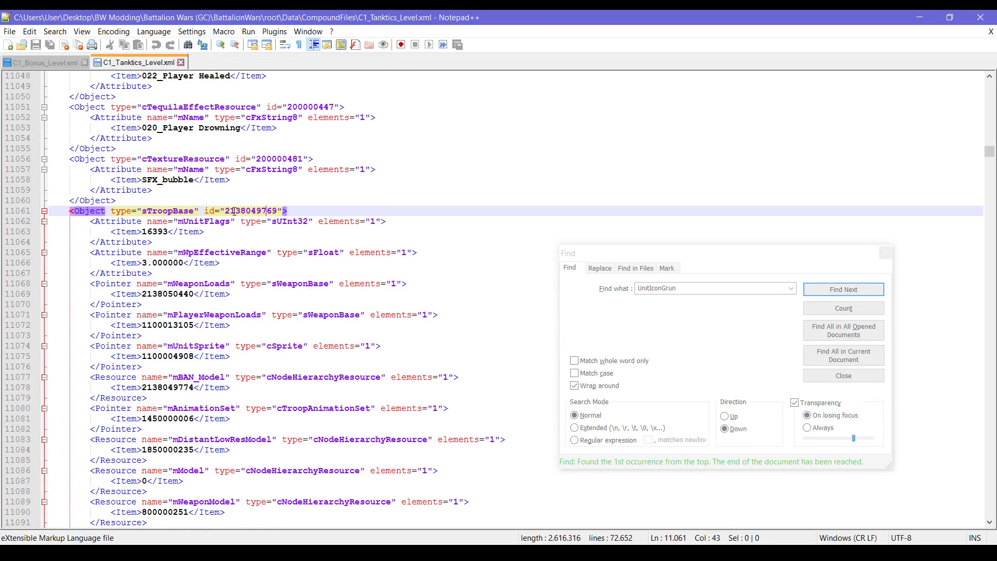
drag(225, 211, 278, 211)
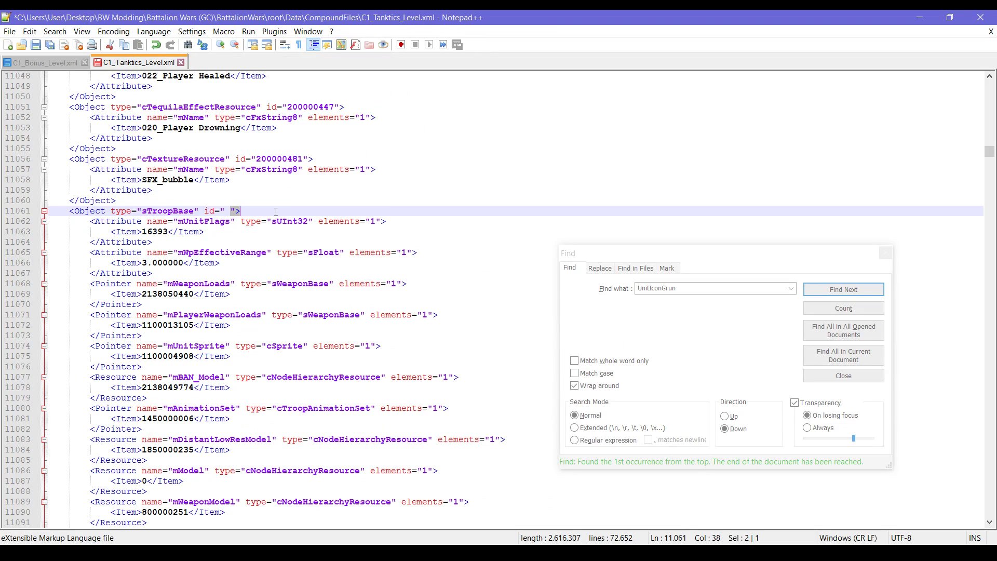
key(ctrl+z)
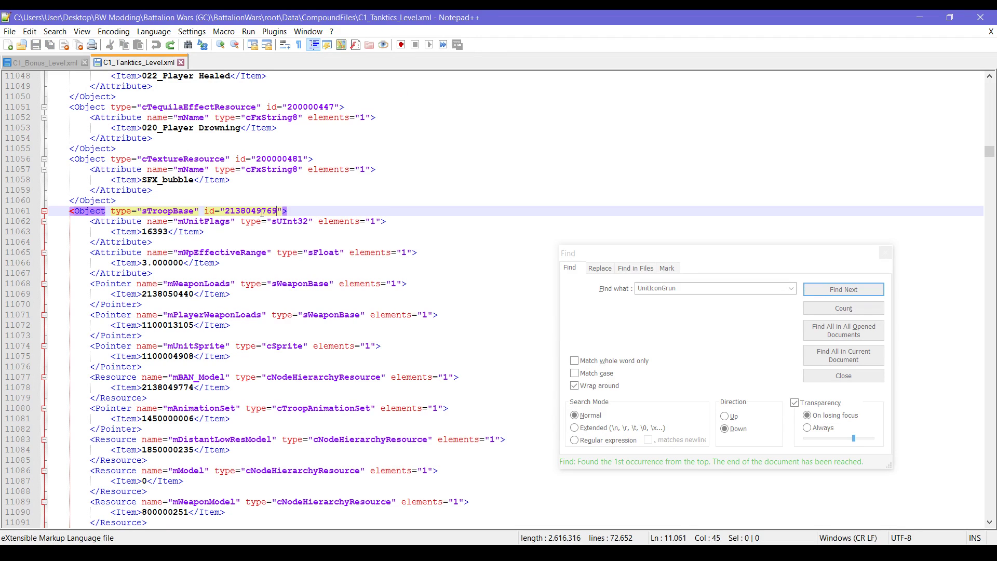
double_click(263, 212)
key(ctrl+f)
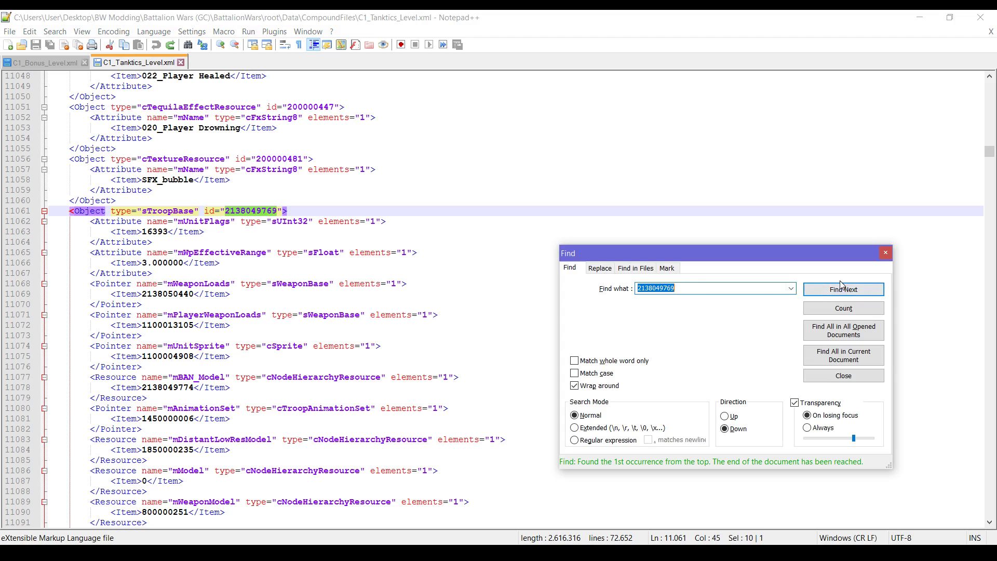
click(845, 289)
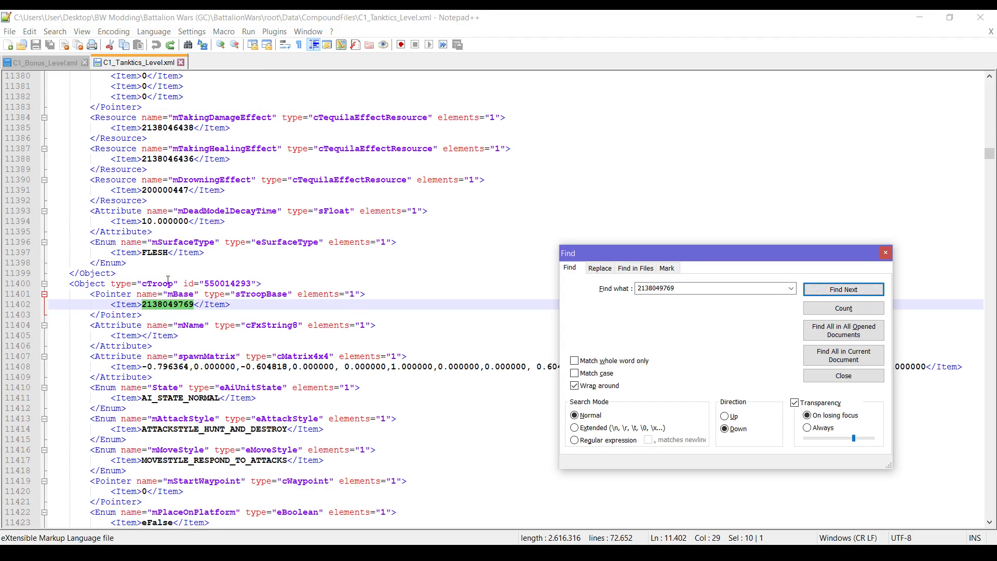
scroll(147, 286, down, 1)
scroll(151, 273, down, 3)
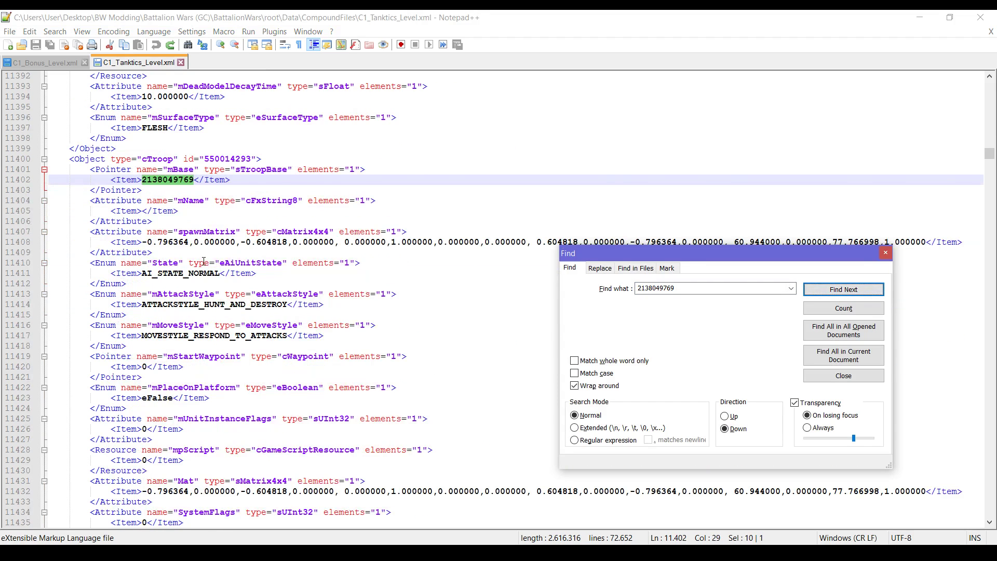
scroll(168, 147, down, 3)
scroll(168, 147, up, 3)
Step: Copy the cTroop object's ID 550014293, and search the level file for chasetarget
drag(204, 159, 251, 162)
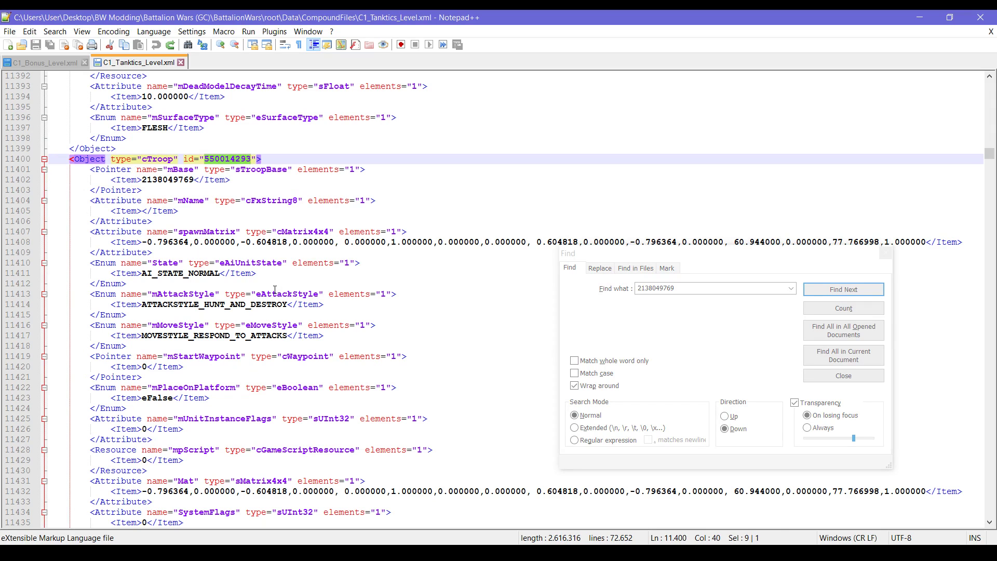
click(707, 299)
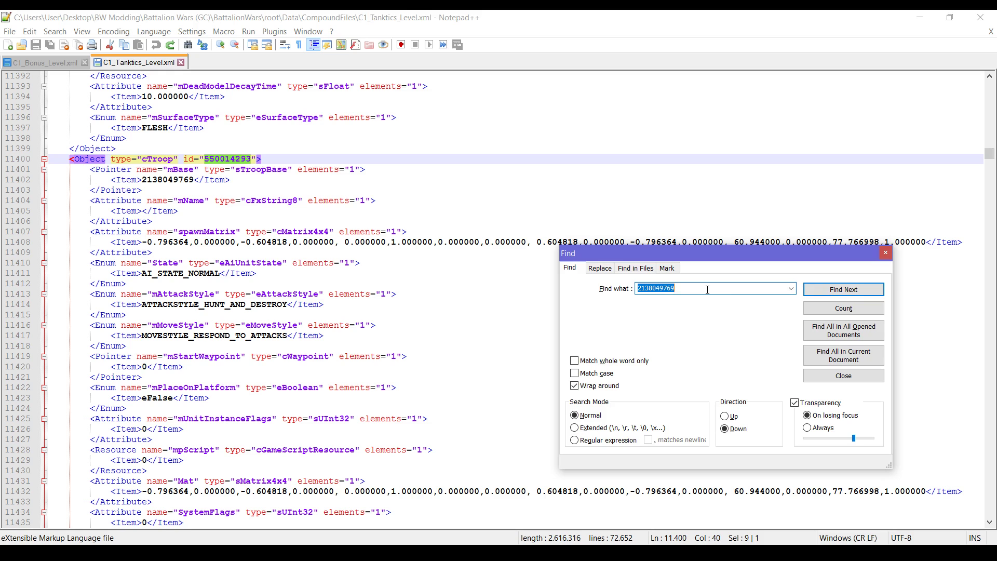
text(chasetarget)
key(Return)
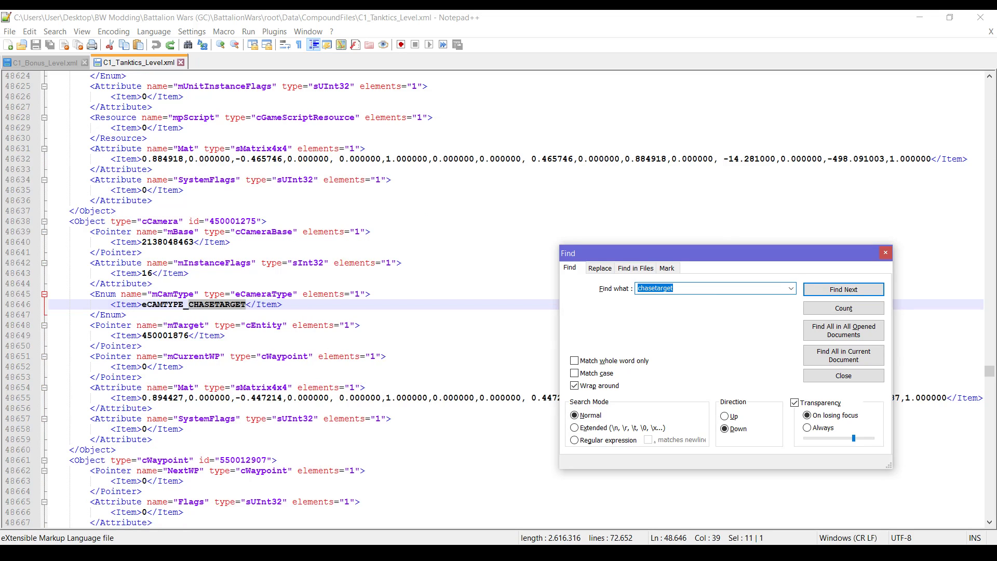
Step: Replace the chase camera's mTarget value with 550014293 and save the level file
double_click(175, 336)
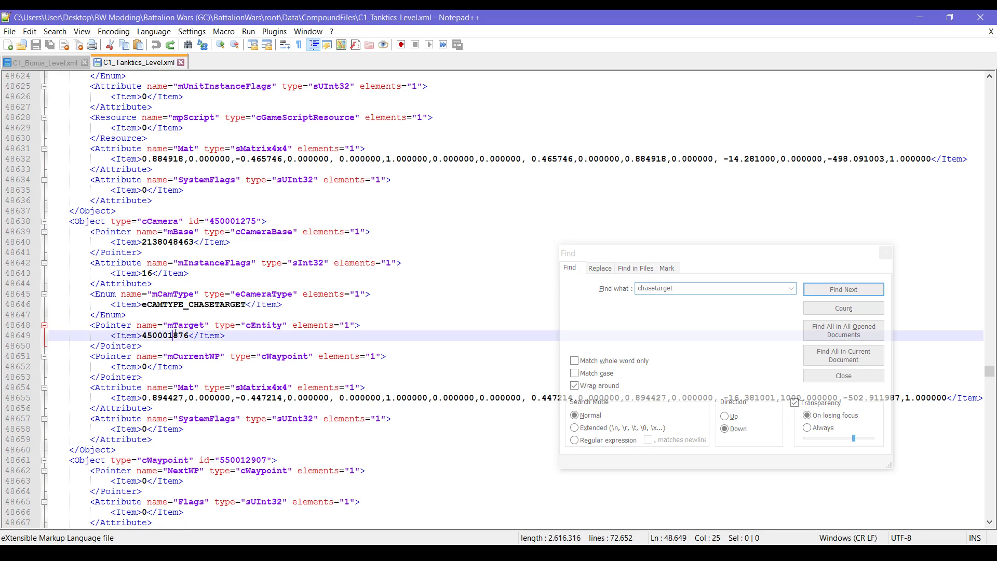
text(550014193)
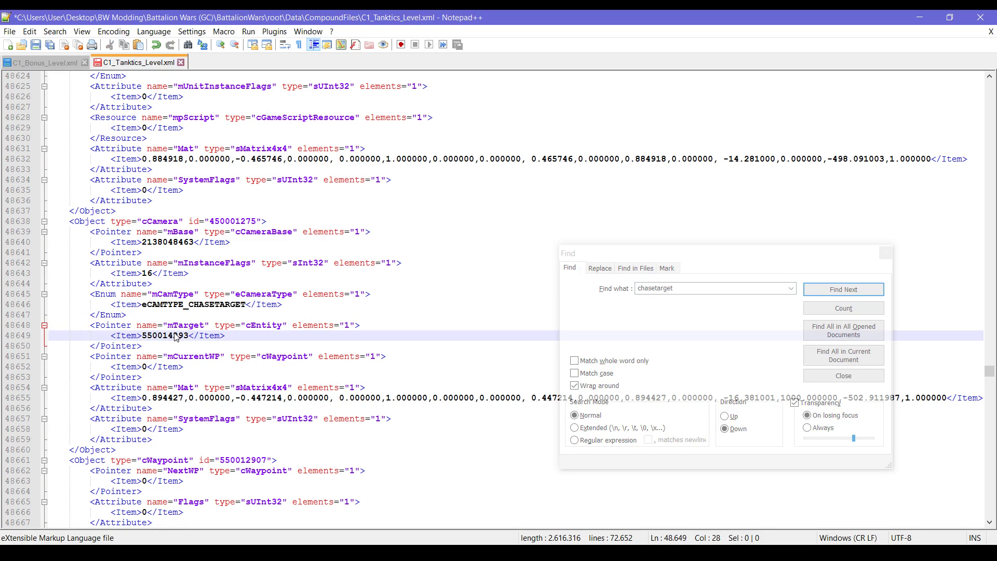
key(ctrl+s)
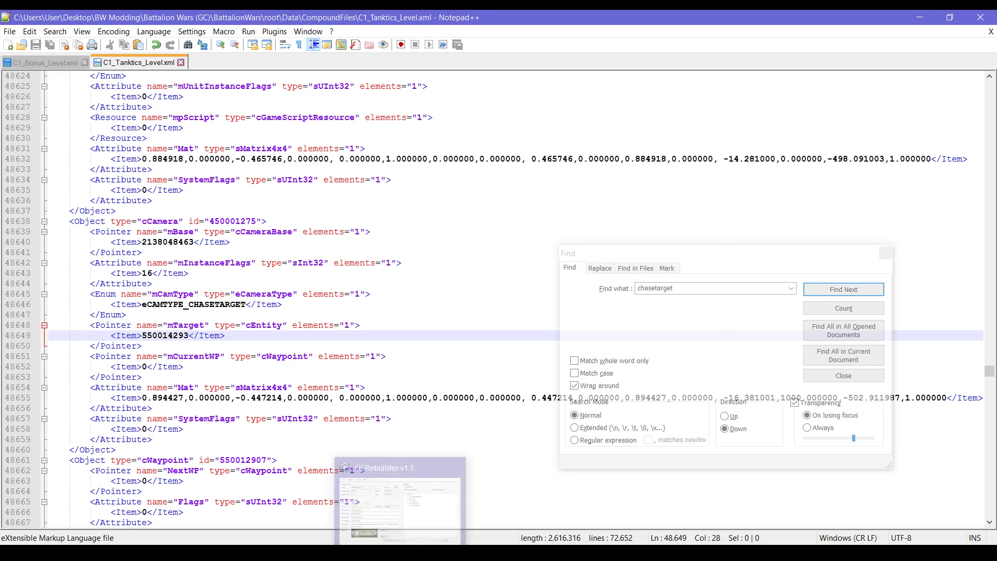
Step: Switch to GCRebuilder and close the loaded Battalion Wars image
click(402, 553)
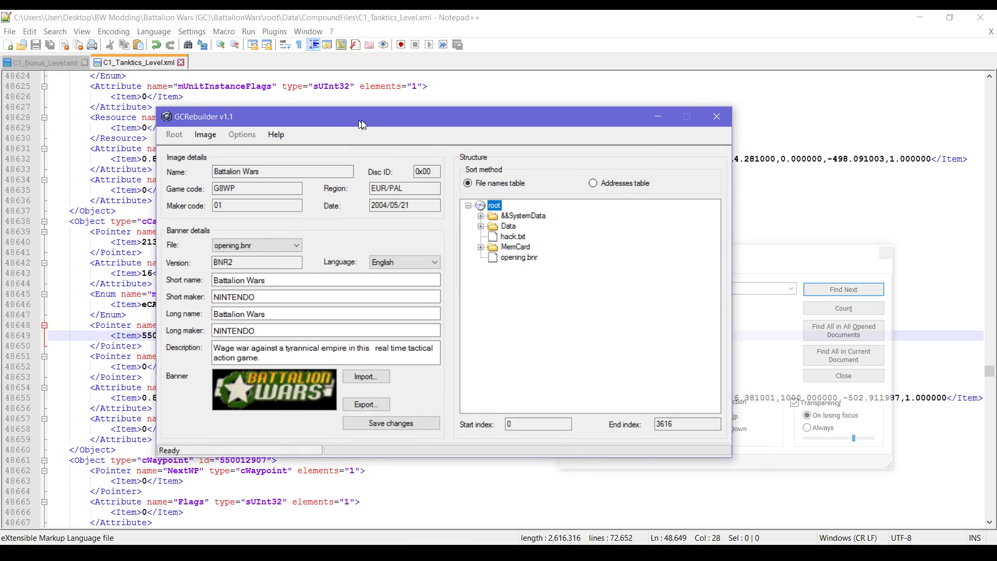
drag(344, 108, 382, 113)
click(229, 136)
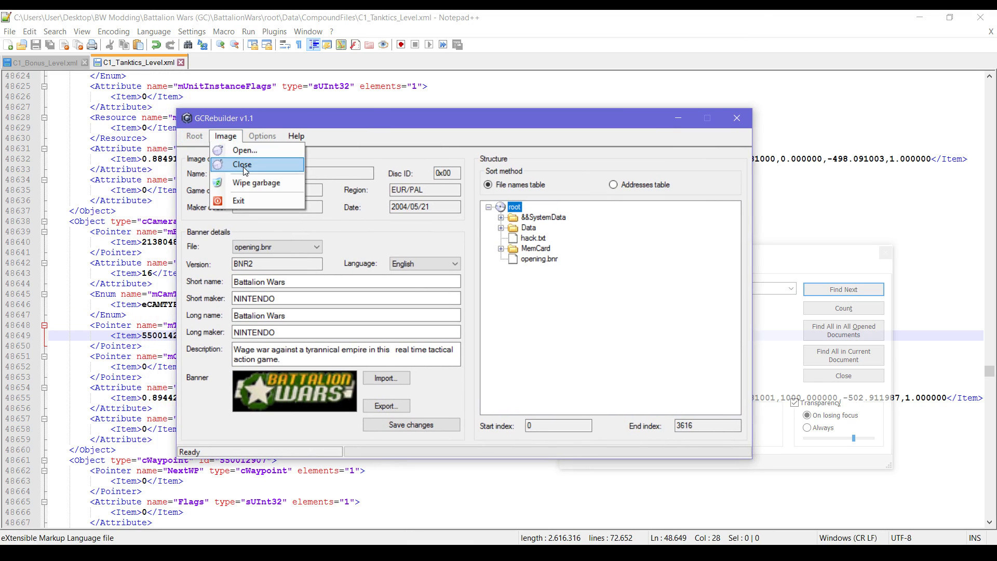
click(244, 164)
Step: Open the extracted root folder inside BW Modding > Battalion Wars (GC) > BattalionWars as the rebuild source
click(195, 136)
click(211, 151)
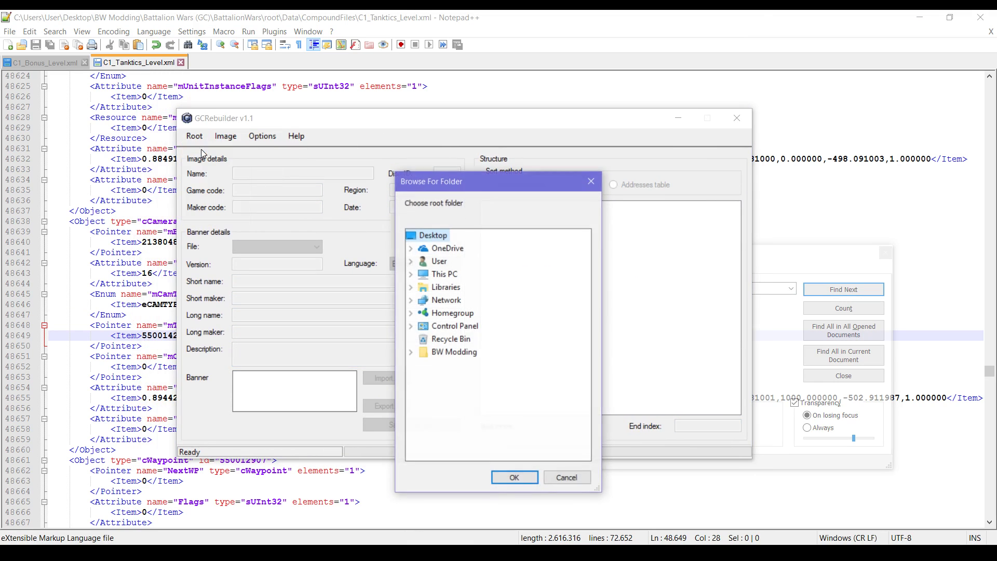
click(412, 354)
click(424, 366)
double_click(455, 379)
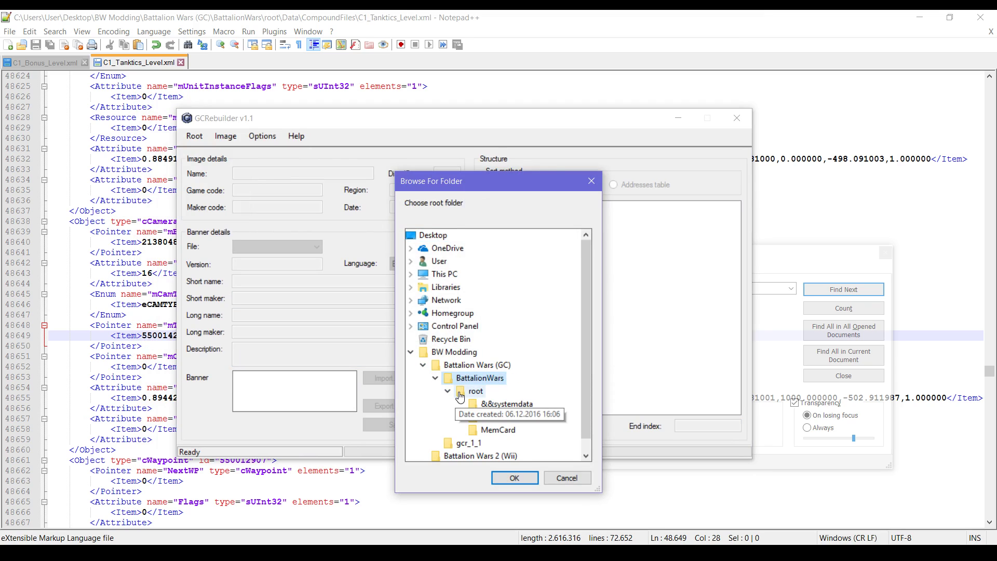
click(460, 396)
click(511, 477)
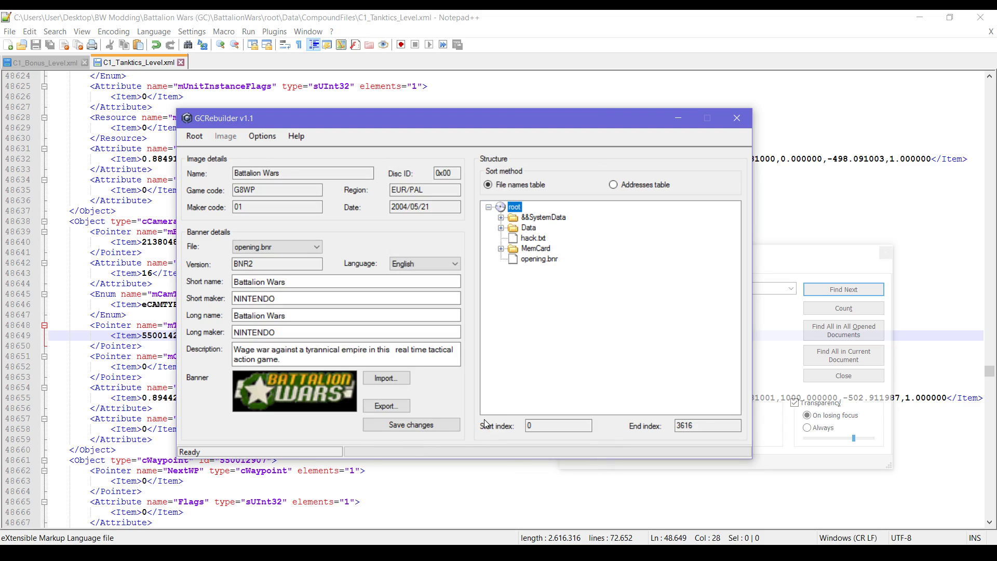
Step: Set the output image to a GameCube ISO named BattalionWarsModified in the Battalion Wars (GC) folder
click(195, 136)
click(201, 166)
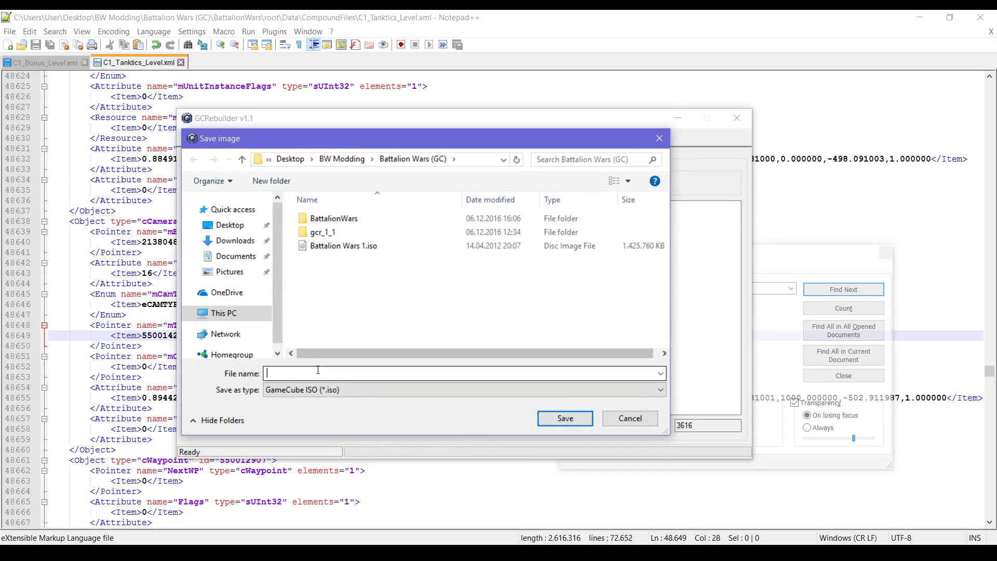
text(Batt)
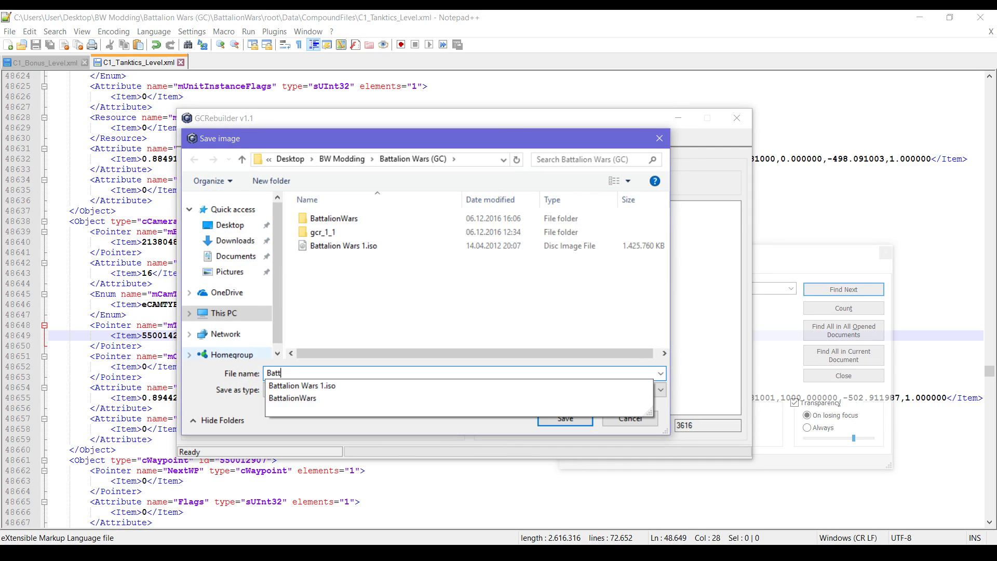
text(alionWarsModi)
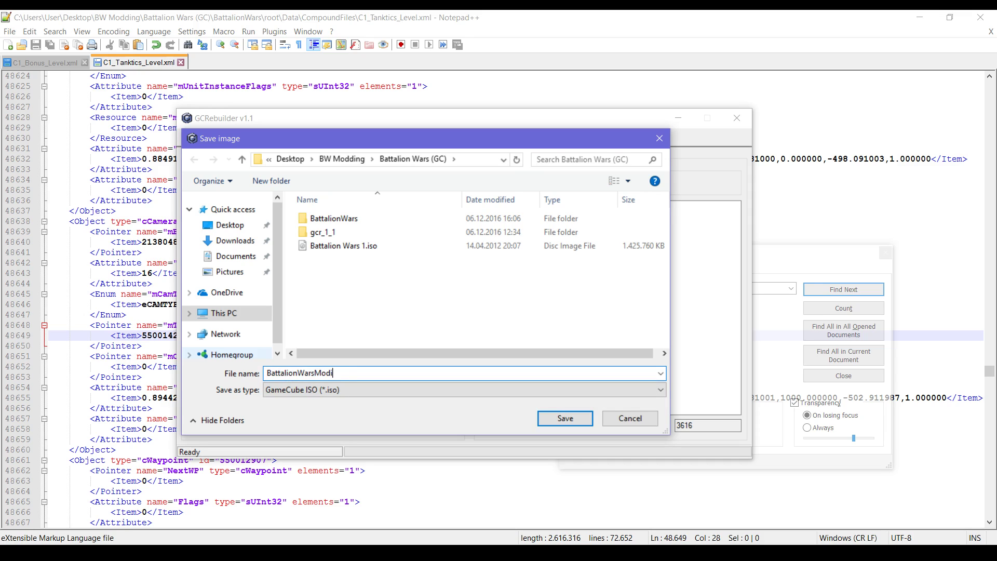
text(fied)
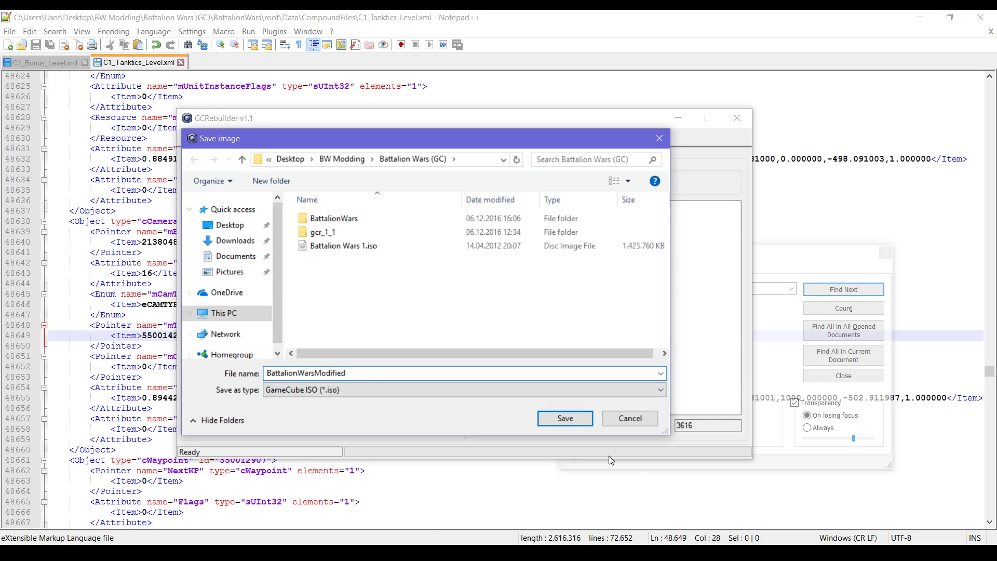
click(560, 418)
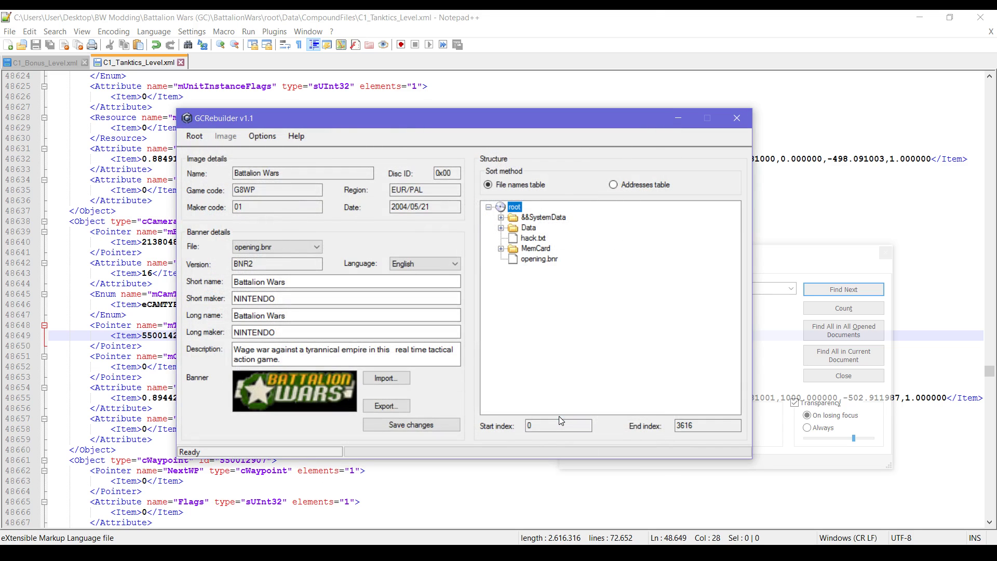
Step: Rebuild the image from the opened root folder and dismiss the completion message
click(191, 138)
click(231, 196)
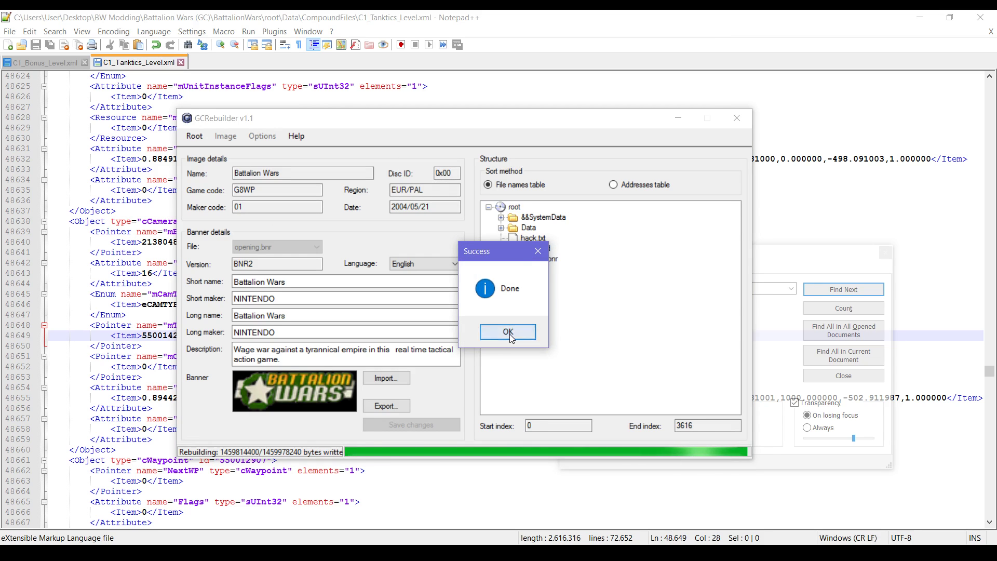
click(505, 331)
Step: Switch to Dolphin and load BattalionWarsModified.iso
click(337, 552)
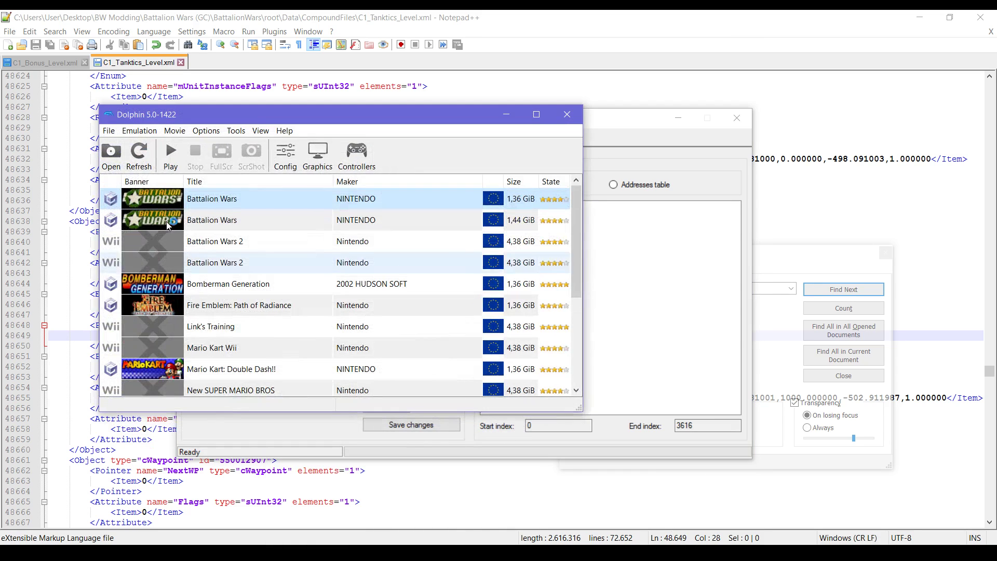
drag(242, 120, 307, 126)
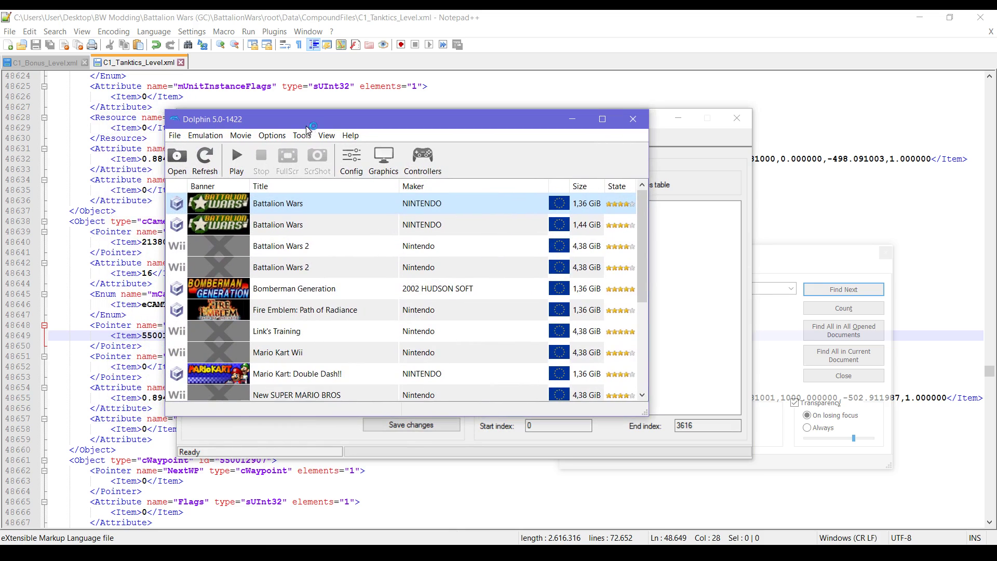
click(177, 161)
click(344, 275)
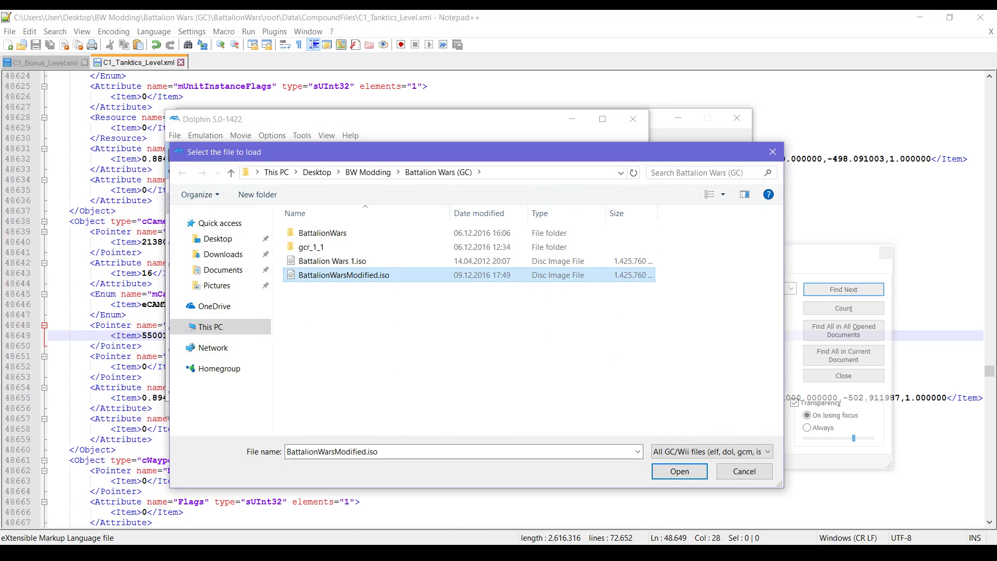
click(680, 471)
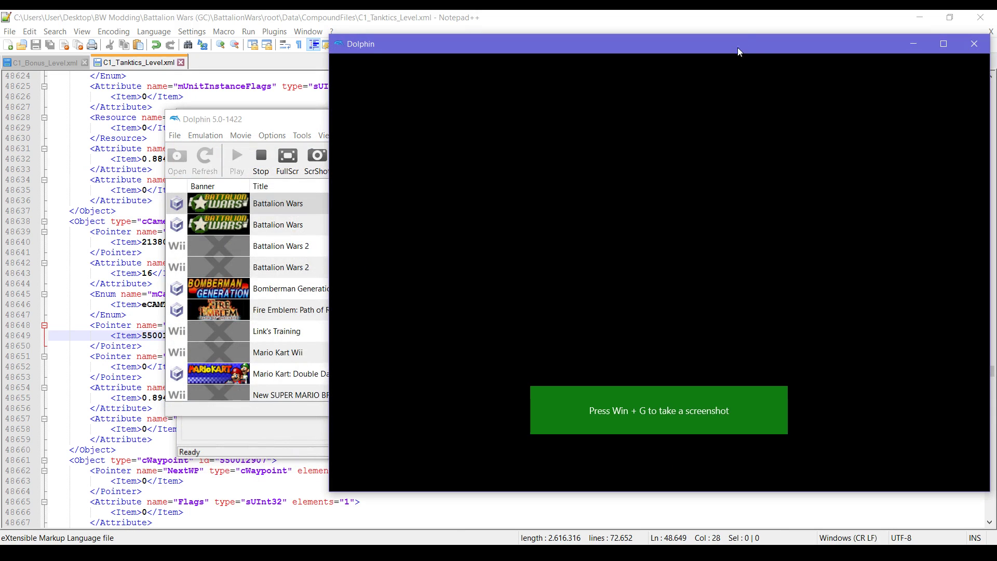
Step: Start the game in 60Hz mode, pass the warning and title screens, and open mission select for save slot A
drag(753, 43, 562, 51)
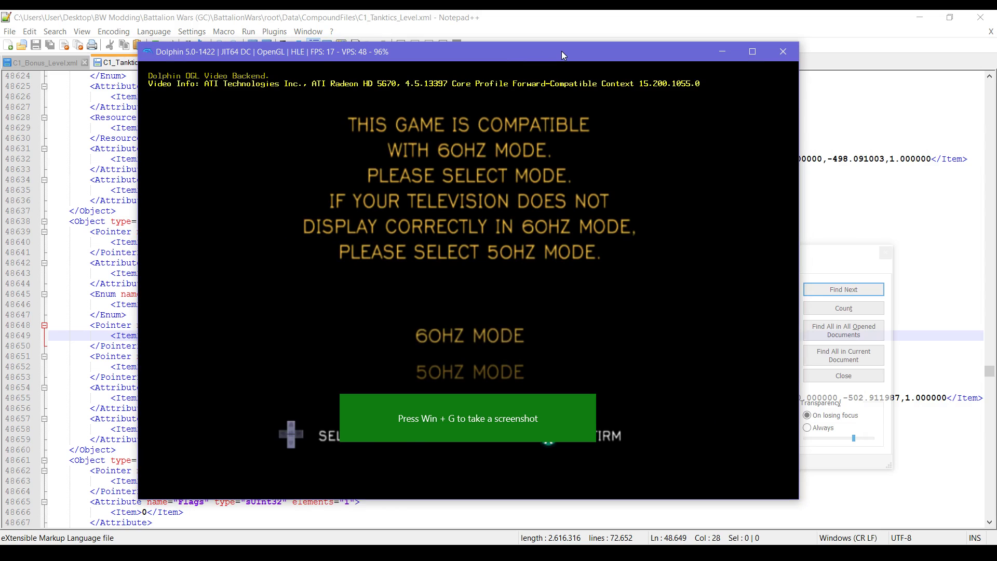
key(x)
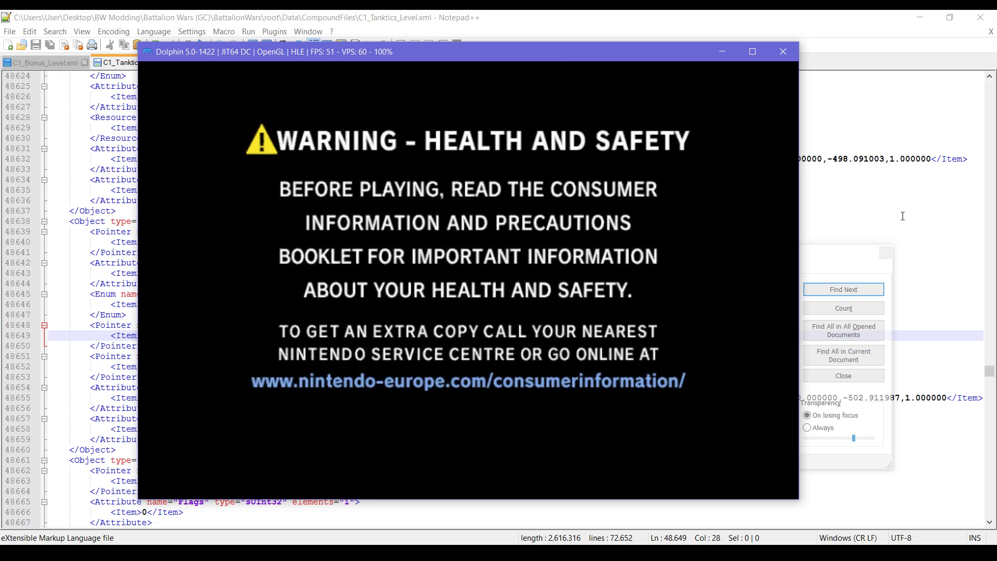
key(x)
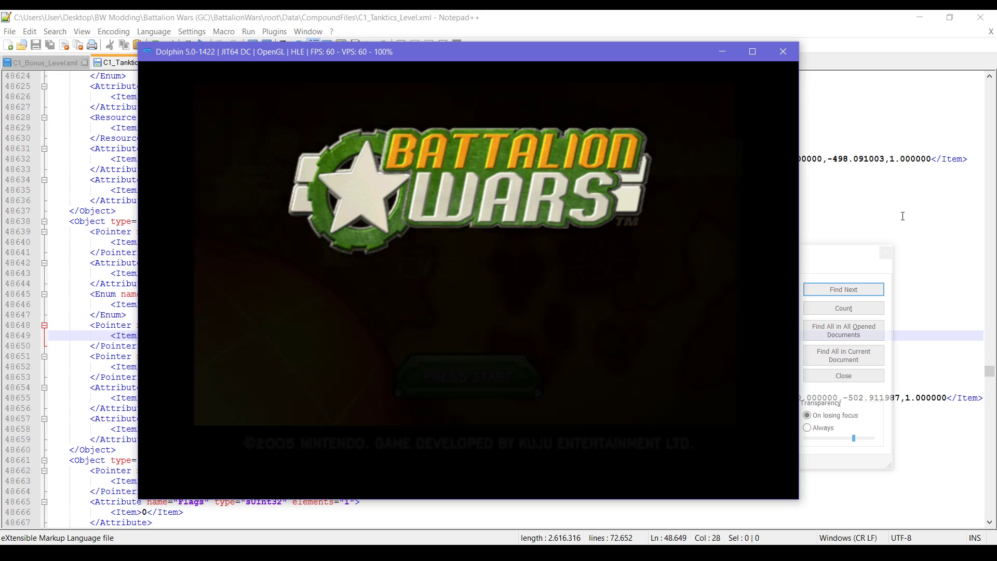
key(Return)
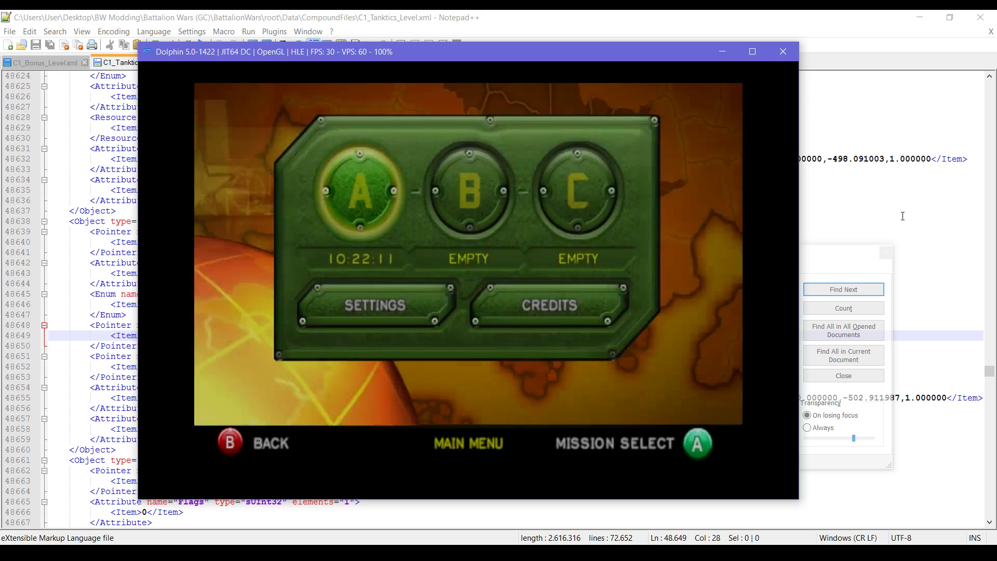
key(x)
key(Return)
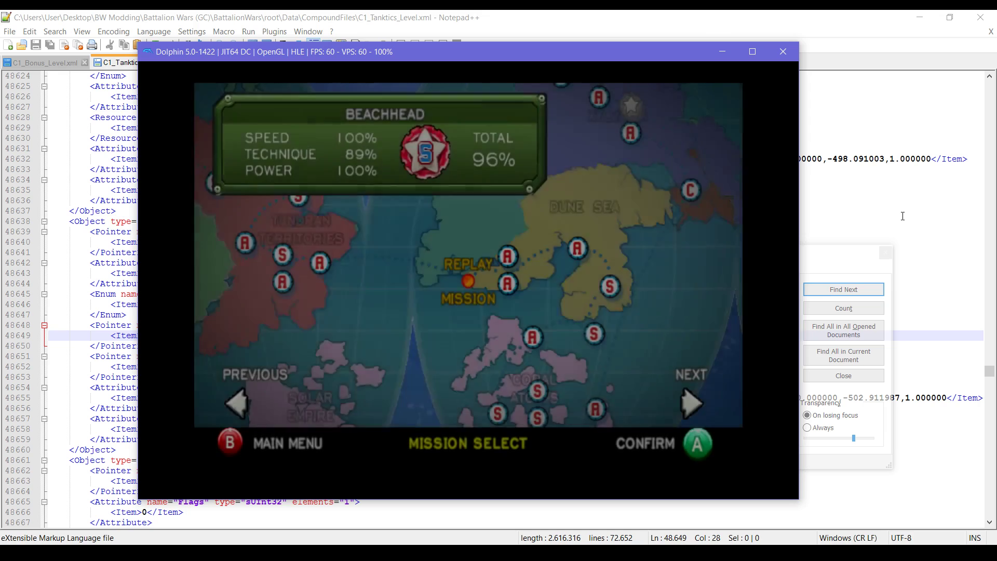
Step: Choose the Titans of Tundra mission, finish its briefing to start it, and check the in-game map before resuming play
key(Left)
key(Left)
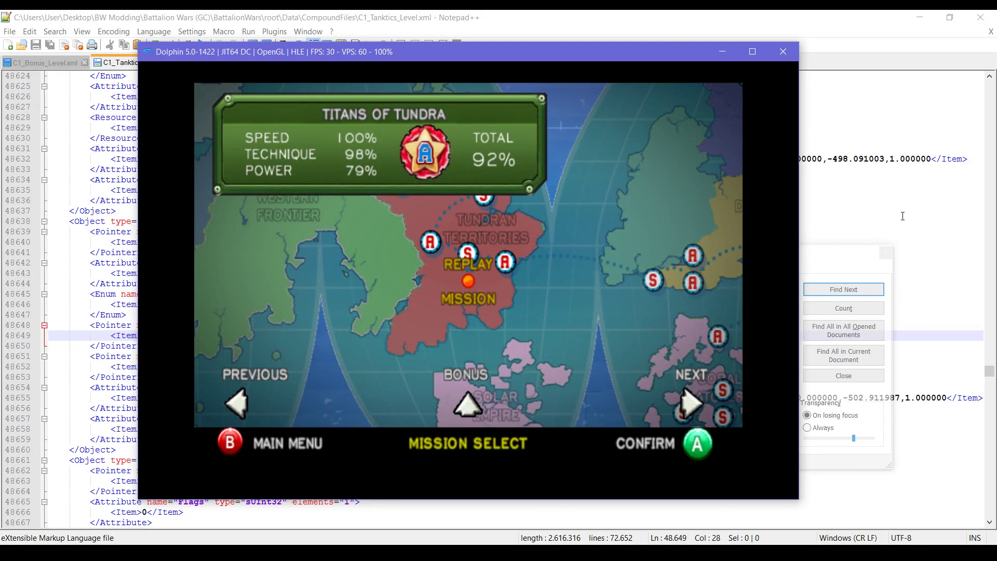
key(x)
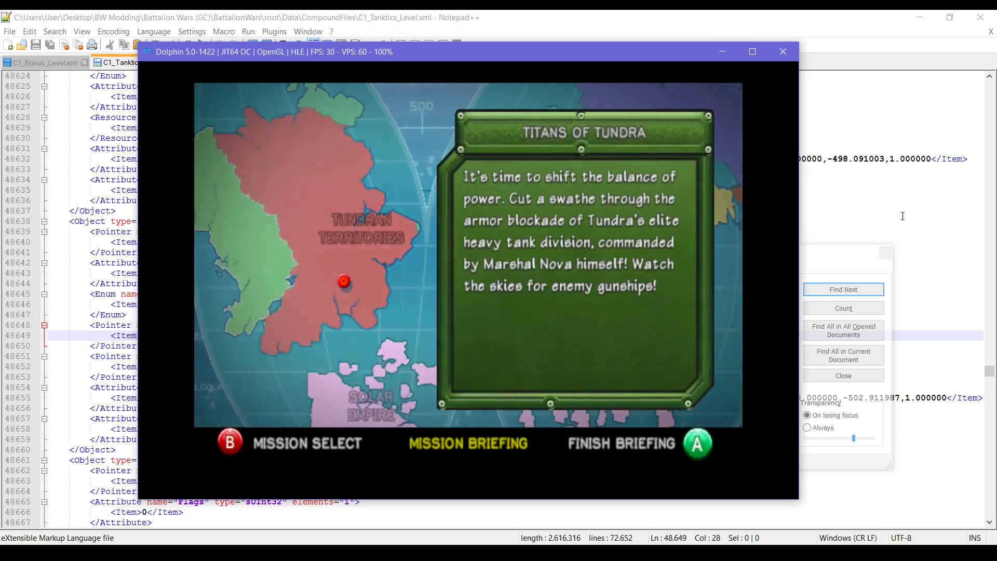
key(x)
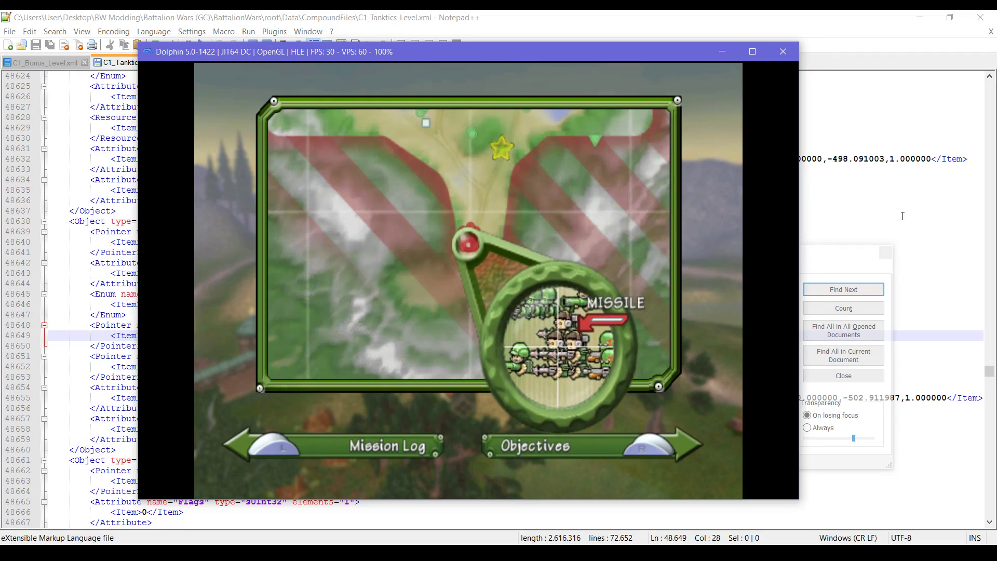
key(Return)
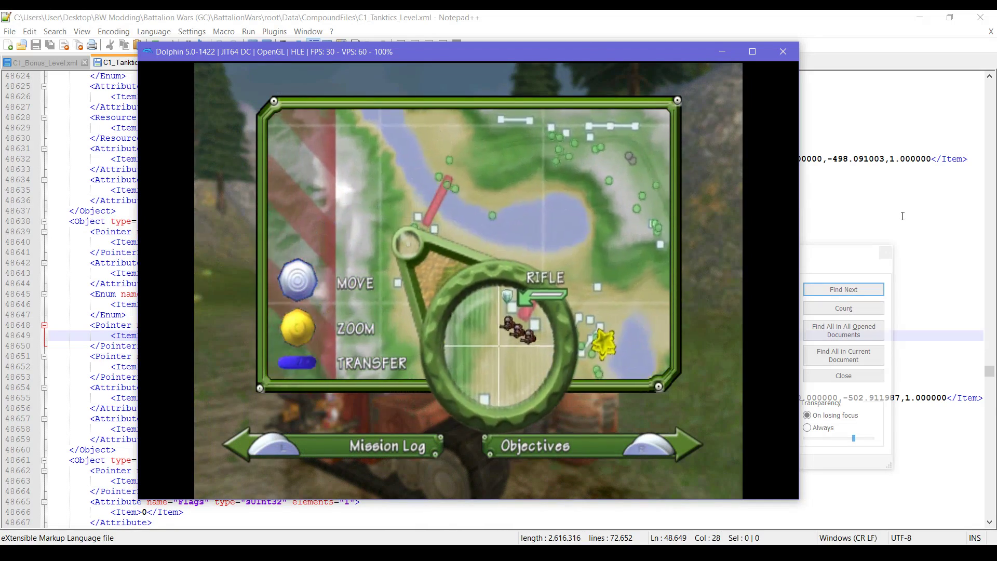
key(Return)
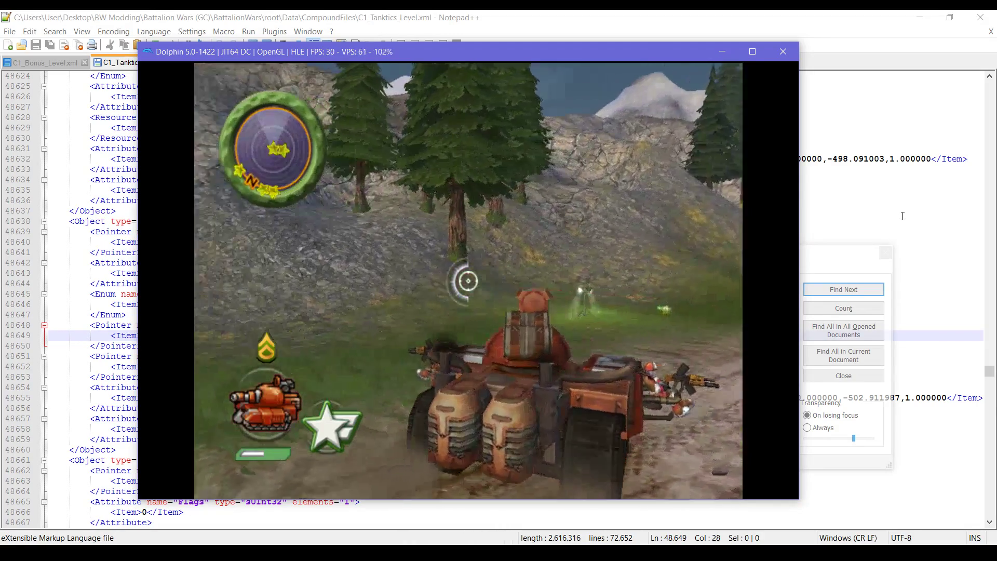